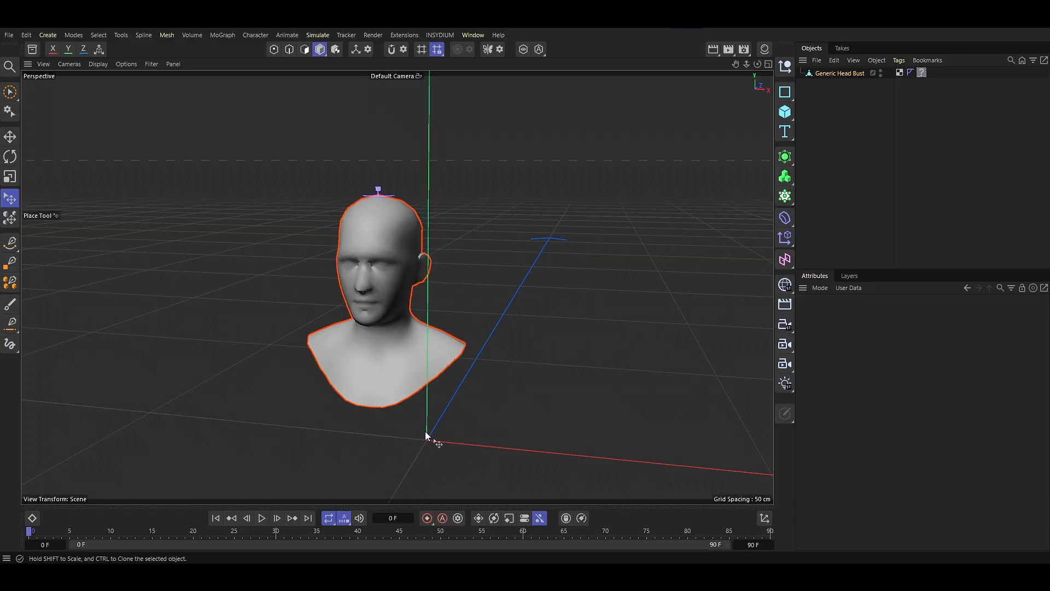
Set the Generic Head Bust's X, Y and Z position to 0 cm
{"action": "left_click", "coordinate": [832, 73]}
{"action": "double_click", "coordinate": [848, 356]}
{"action": "type", "text": "0"}
{"action": "key", "text": "Tab"}
{"action": "type", "text": "0"}
{"action": "key", "text": "Tab"}
{"action": "type", "text": "0"}
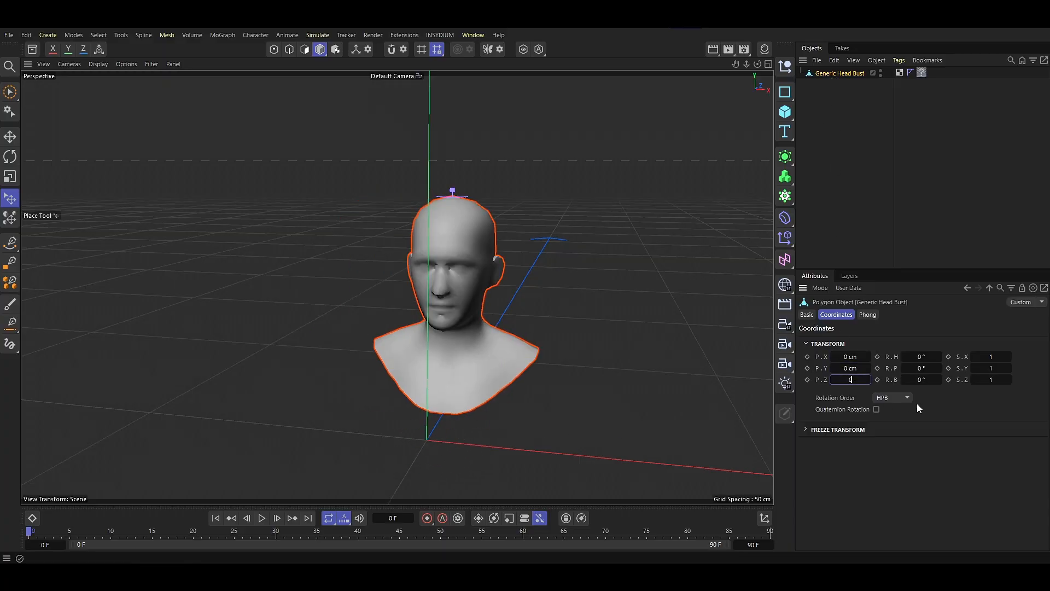
{"action": "key", "text": "Return"}
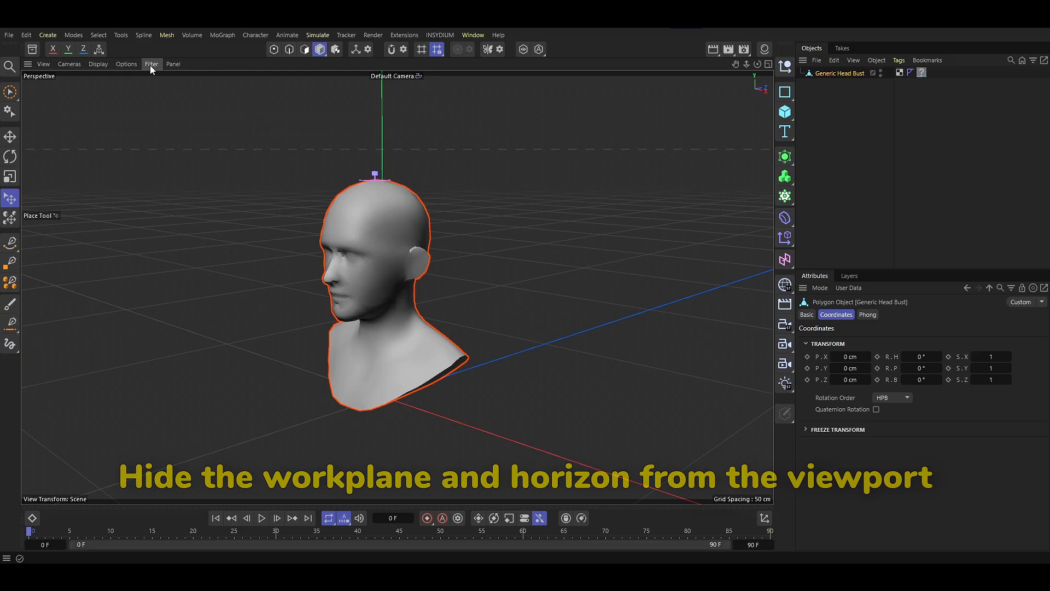
Hide the workplane and the horizon from the viewport display
{"action": "left_click", "coordinate": [152, 64]}
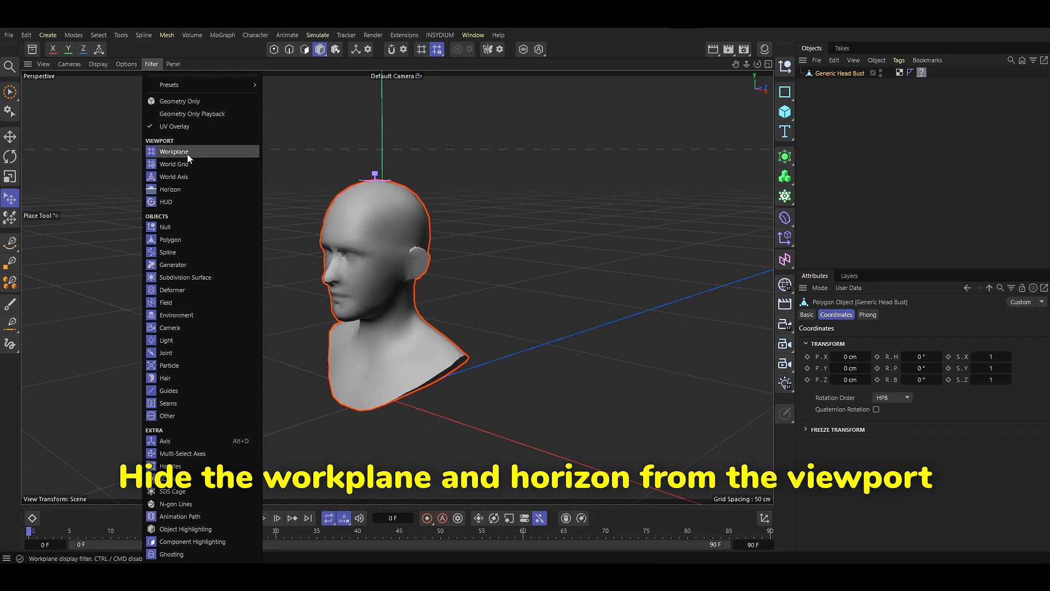
{"action": "left_click", "coordinate": [187, 153]}
{"action": "left_click", "coordinate": [171, 188]}
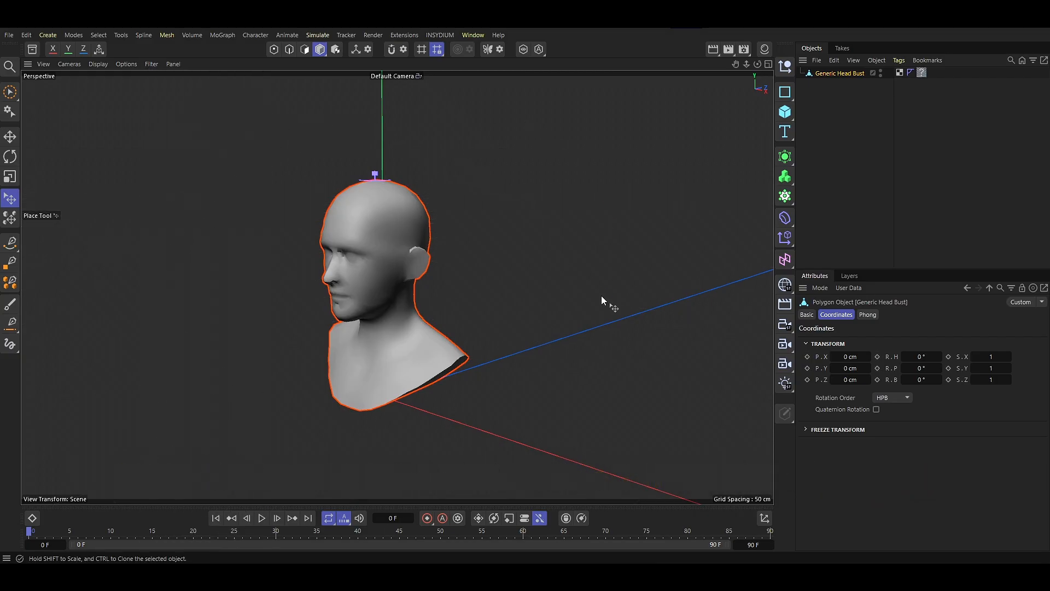
Delete the material tag from the Generic Head Bust
{"action": "left_click_drag", "start_coordinate": [232, 401], "coordinate": [352, 418], "text": "alt"}
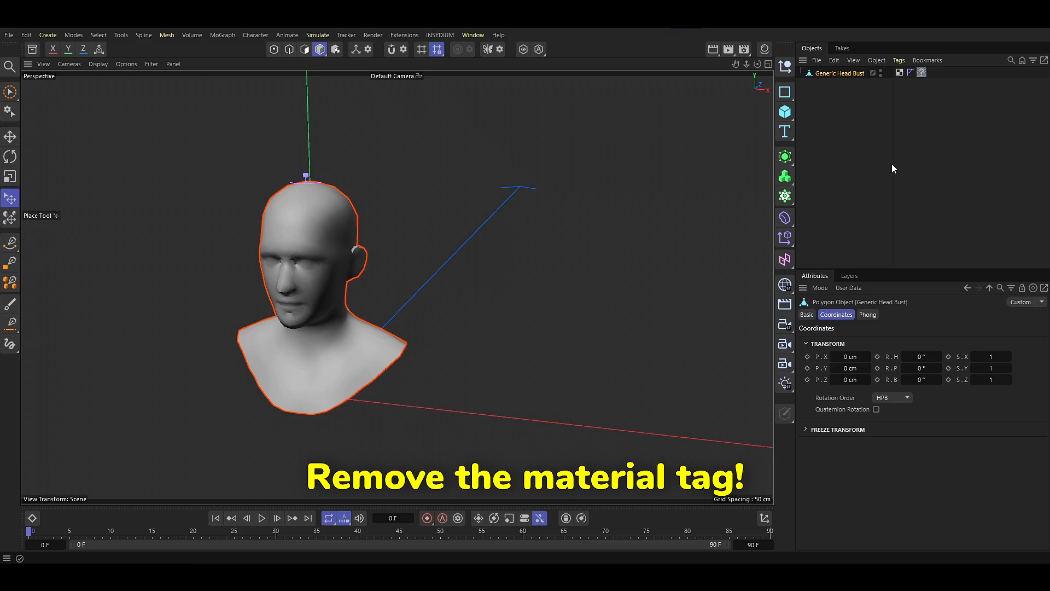
{"action": "left_click", "coordinate": [921, 72]}
{"action": "key", "text": "Delete"}
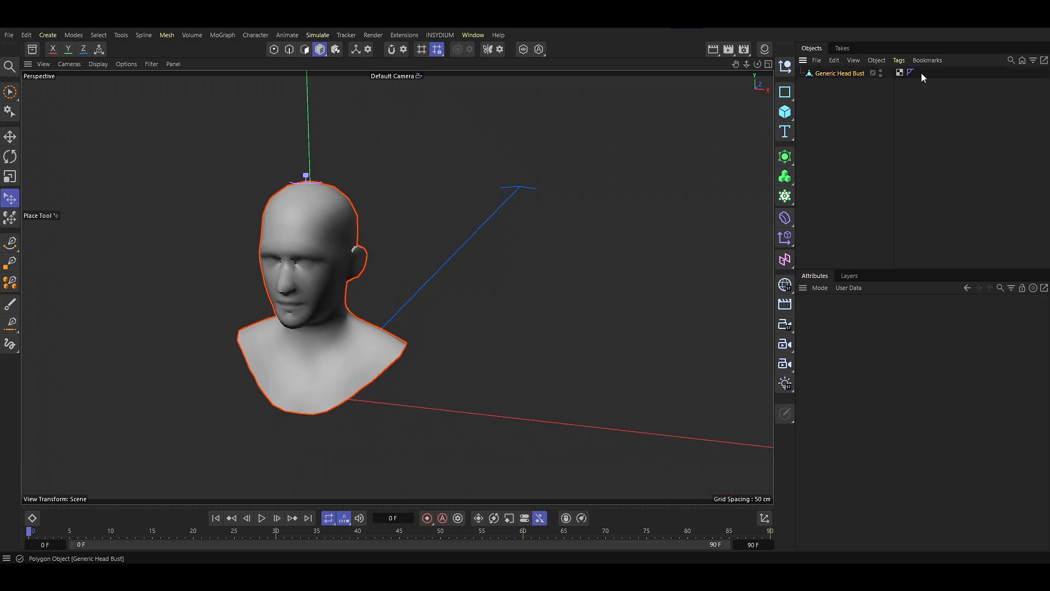
Place the Generic Head Bust under a new Subdivision Surface and rename that generator Container
{"action": "left_click", "coordinate": [839, 73]}
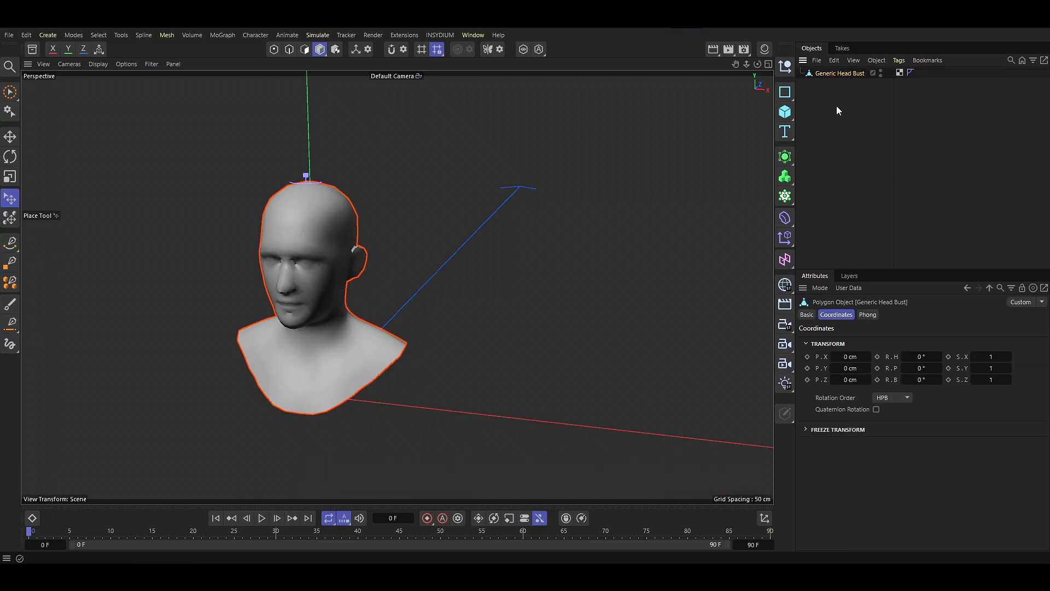
{"action": "left_click", "coordinate": [789, 158]}
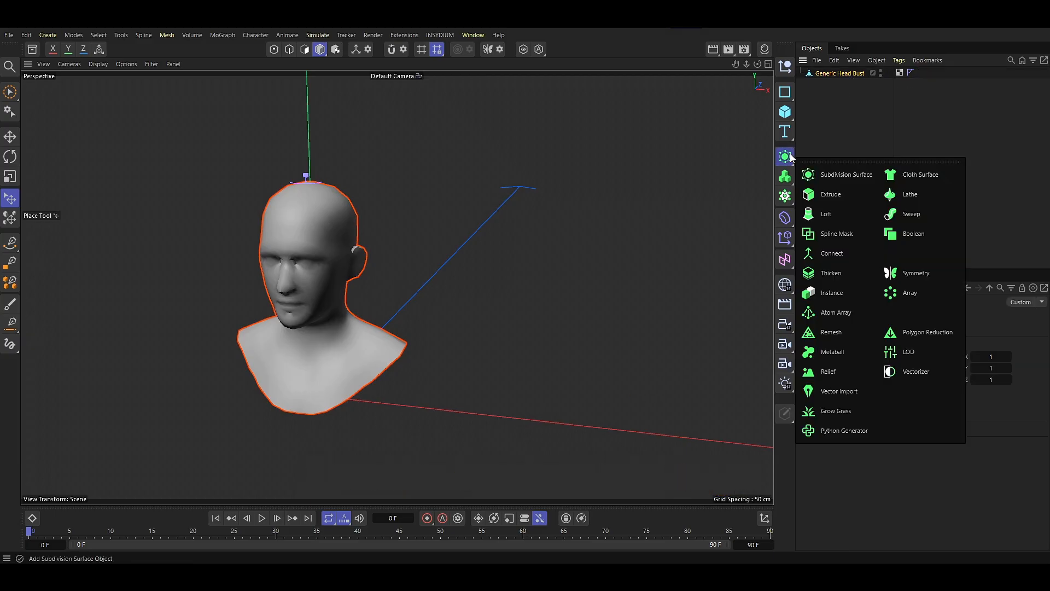
{"action": "left_click", "coordinate": [840, 175]}
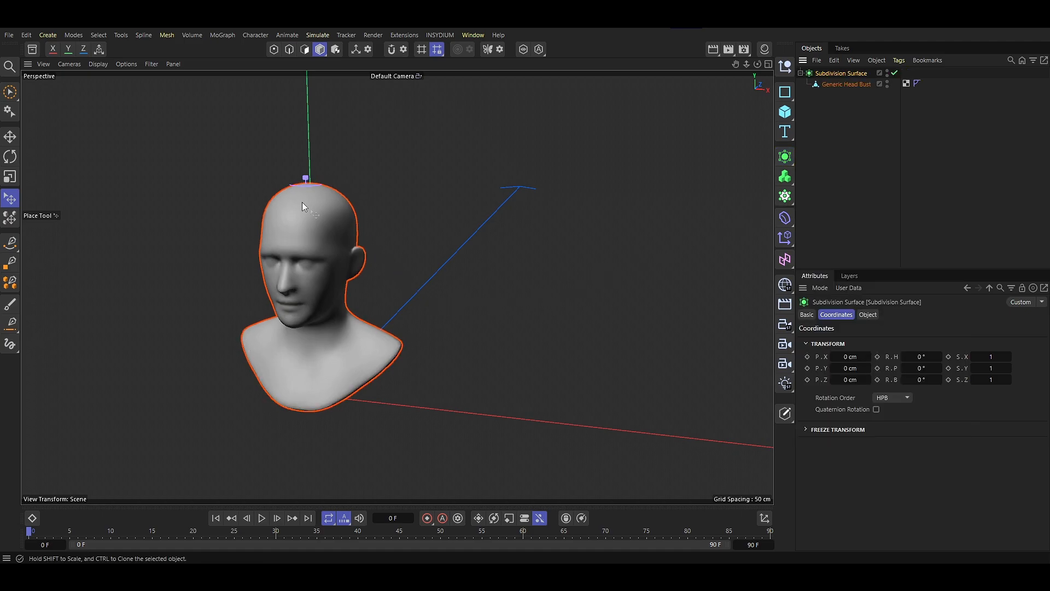
{"action": "double_click", "coordinate": [836, 75]}
{"action": "type", "text": "C"}
{"action": "key", "text": "Caps_Lock"}
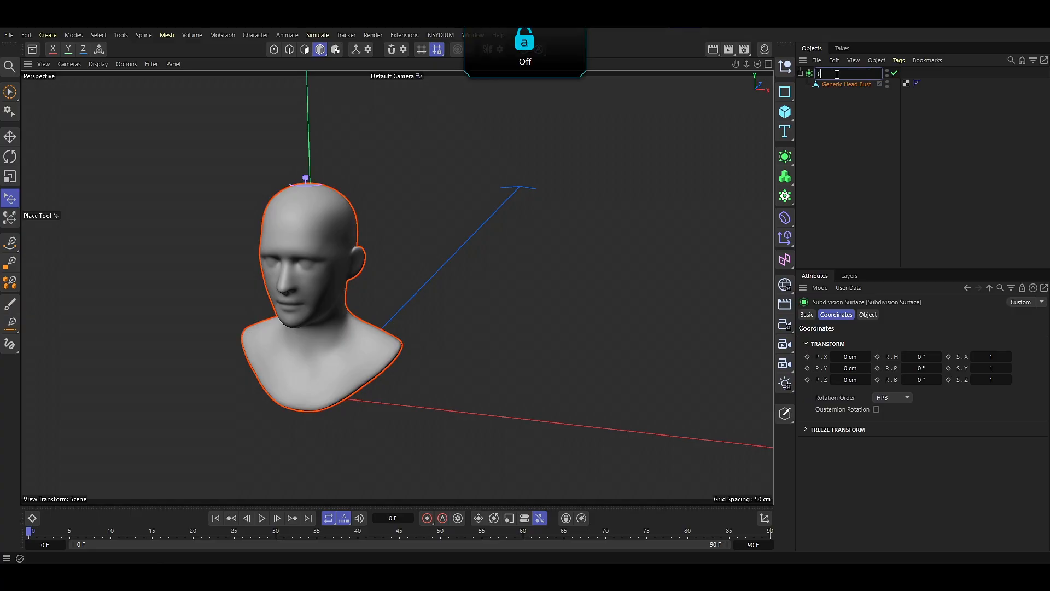
{"action": "type", "text": "ortainer"}
{"action": "key", "text": "Return"}
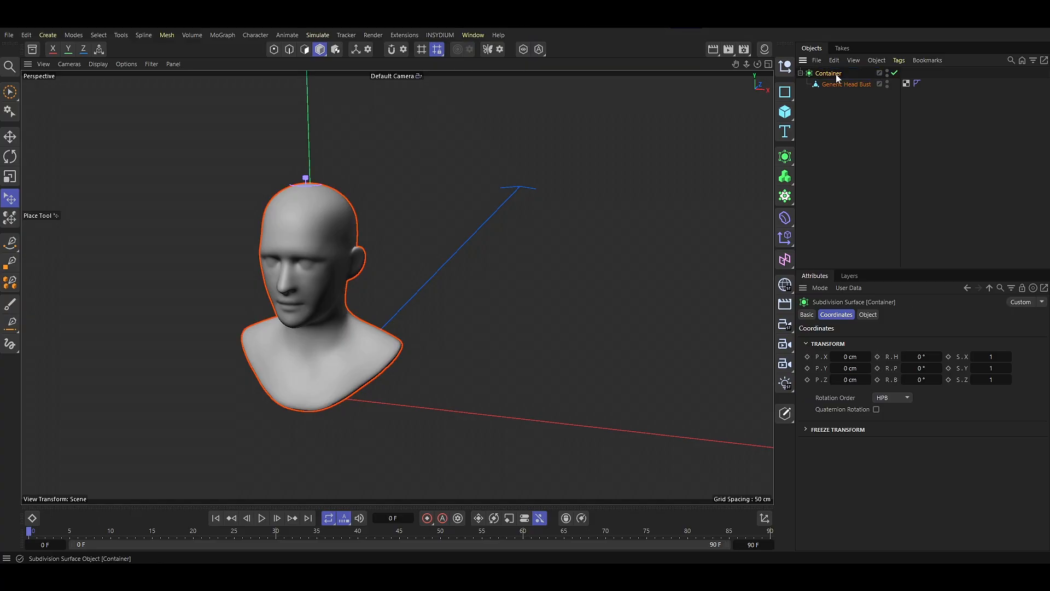
Add a Liquid Flow Emitter from the particle emitters to the scene
{"action": "key", "text": "e"}
{"action": "key", "text": "h"}
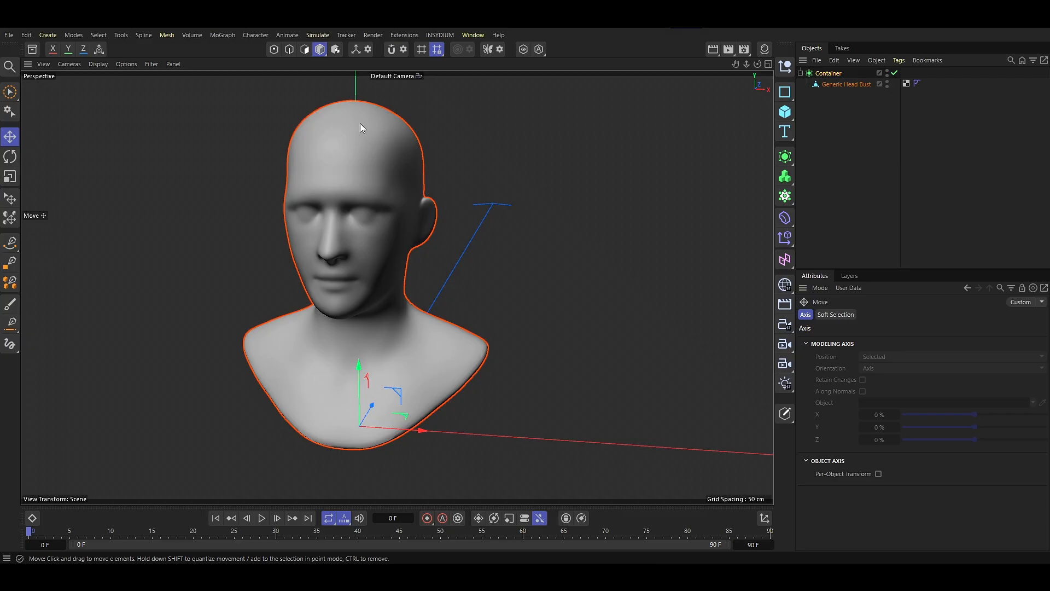
{"action": "left_click", "coordinate": [347, 34]}
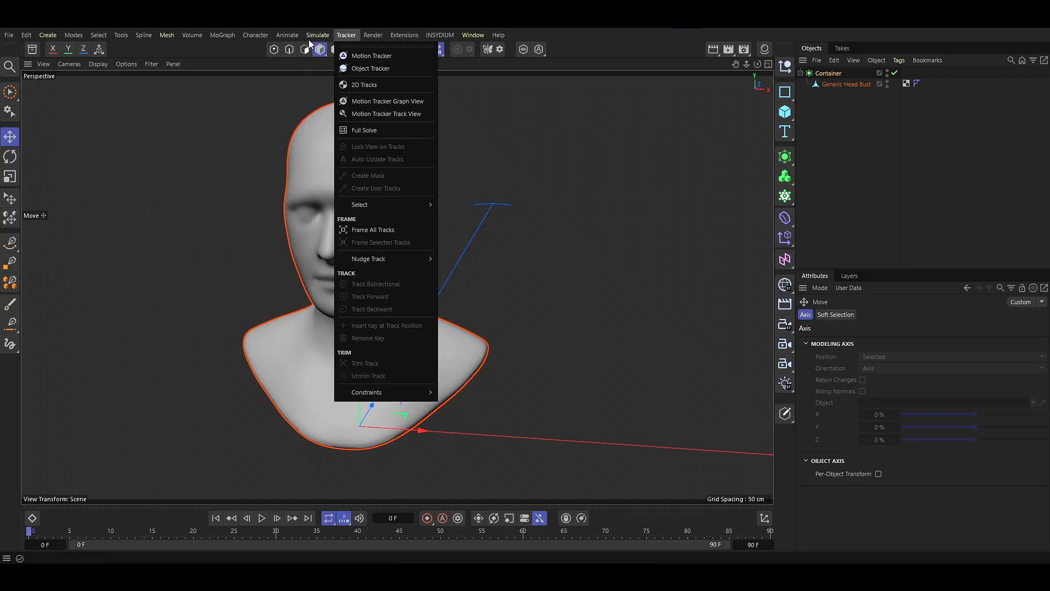
{"action": "mouse_move", "coordinate": [308, 37]}
{"action": "mouse_move", "coordinate": [391, 169]}
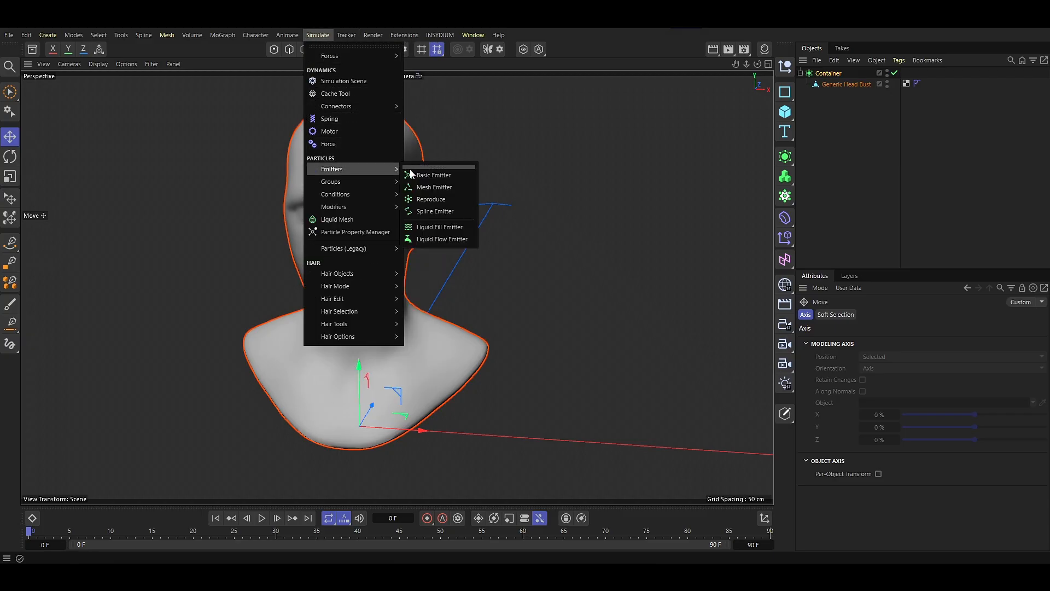
{"action": "left_click", "coordinate": [432, 240]}
Move the Liquid Flow Emitter and Particle Group below Container in the object hierarchy and collapse Container
{"action": "left_click", "coordinate": [825, 84], "text": "ctrl"}
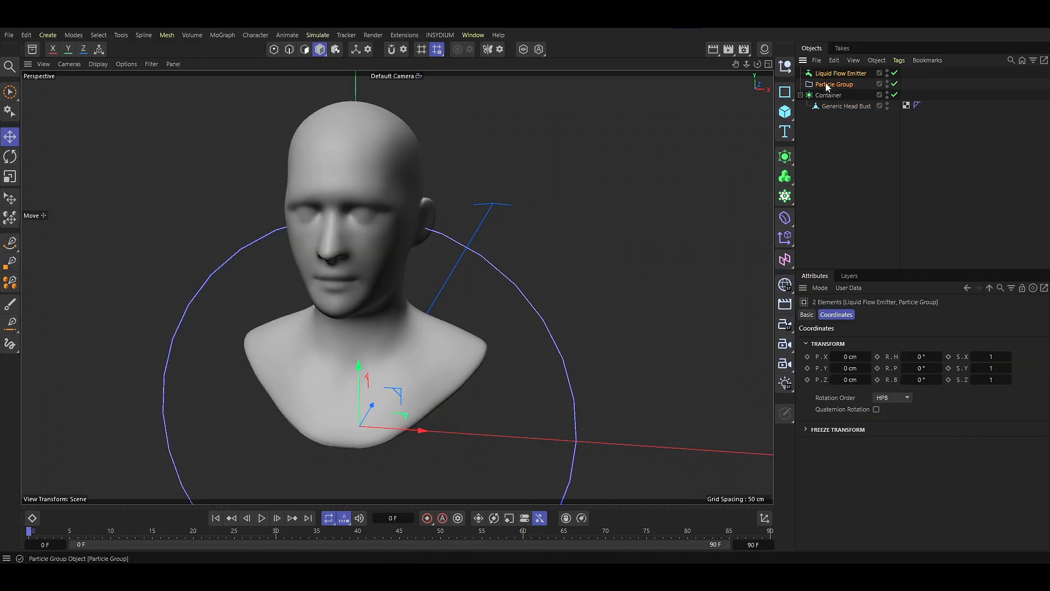
{"action": "left_click_drag", "start_coordinate": [826, 88], "coordinate": [823, 133]}
{"action": "left_click", "coordinate": [800, 73]}
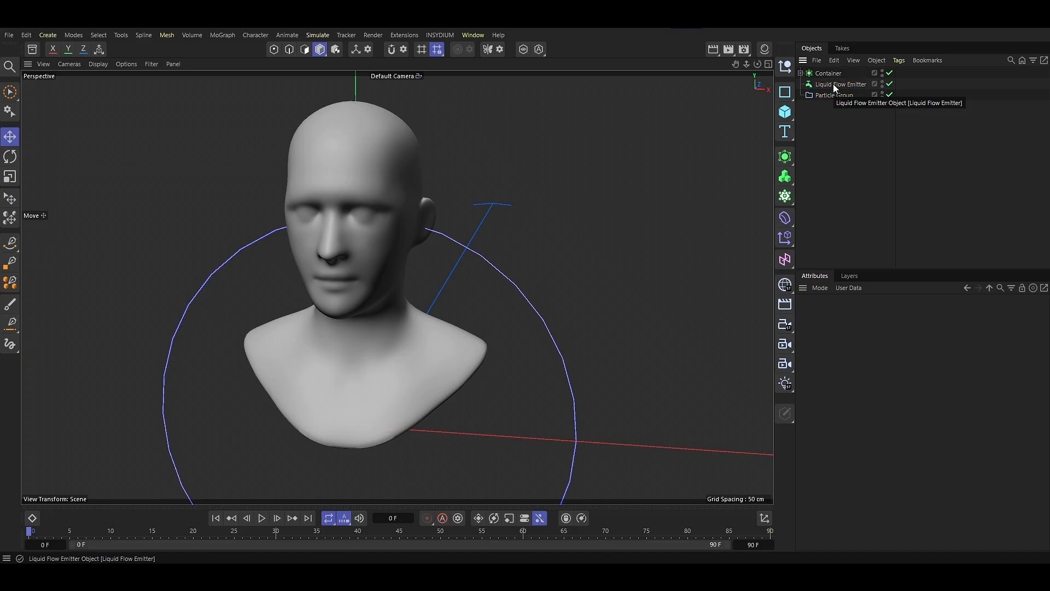
Scale the Liquid Flow Emitter down uniformly so its circle fits inside the bust's chest
{"action": "left_click", "coordinate": [832, 84]}
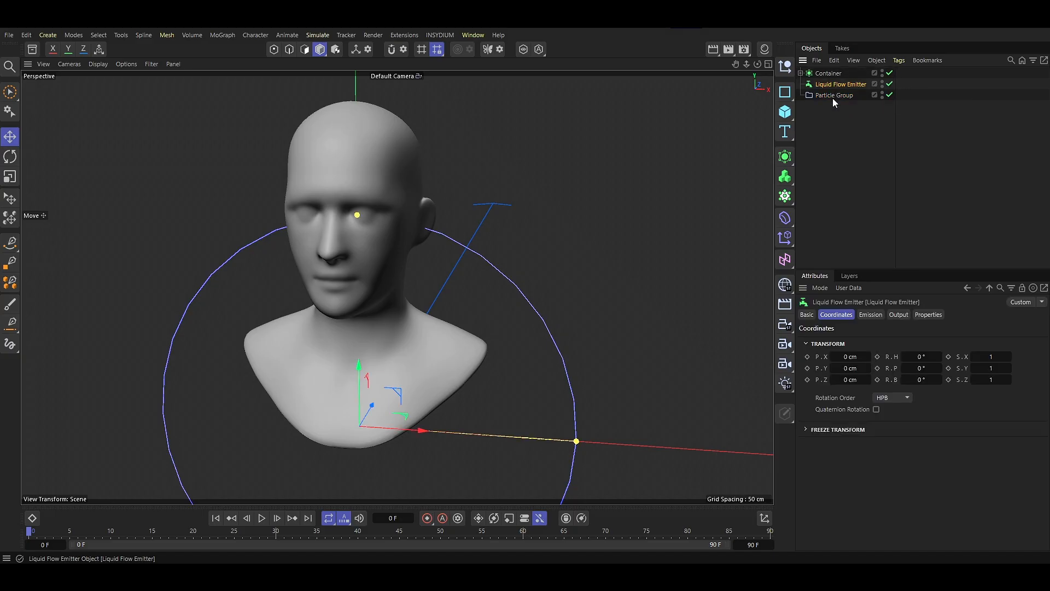
{"action": "left_click", "coordinate": [870, 314]}
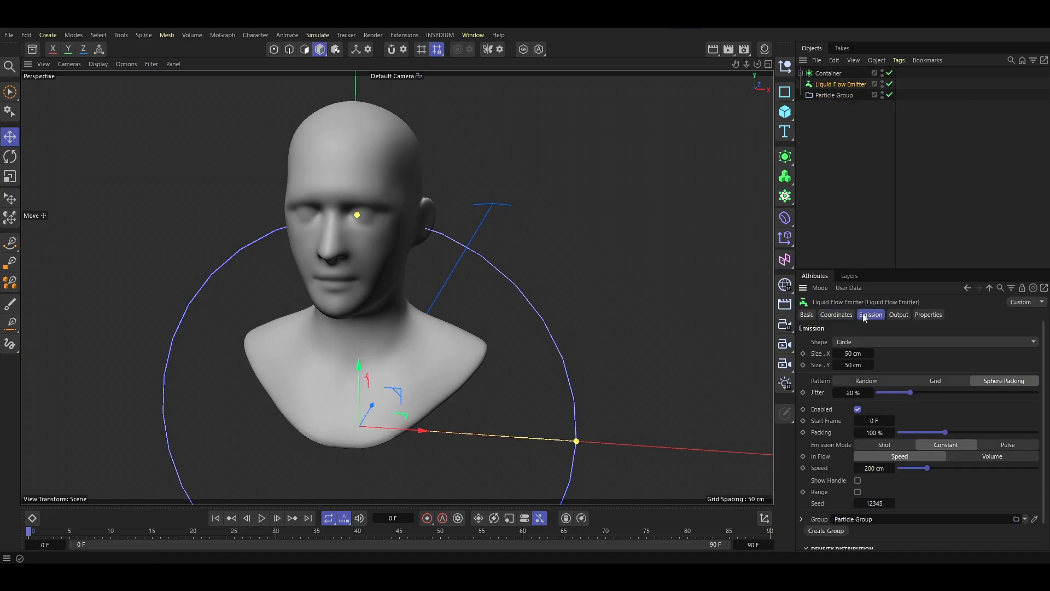
{"action": "scroll", "coordinate": [413, 373], "scroll_direction": "up", "scroll_amount": 3}
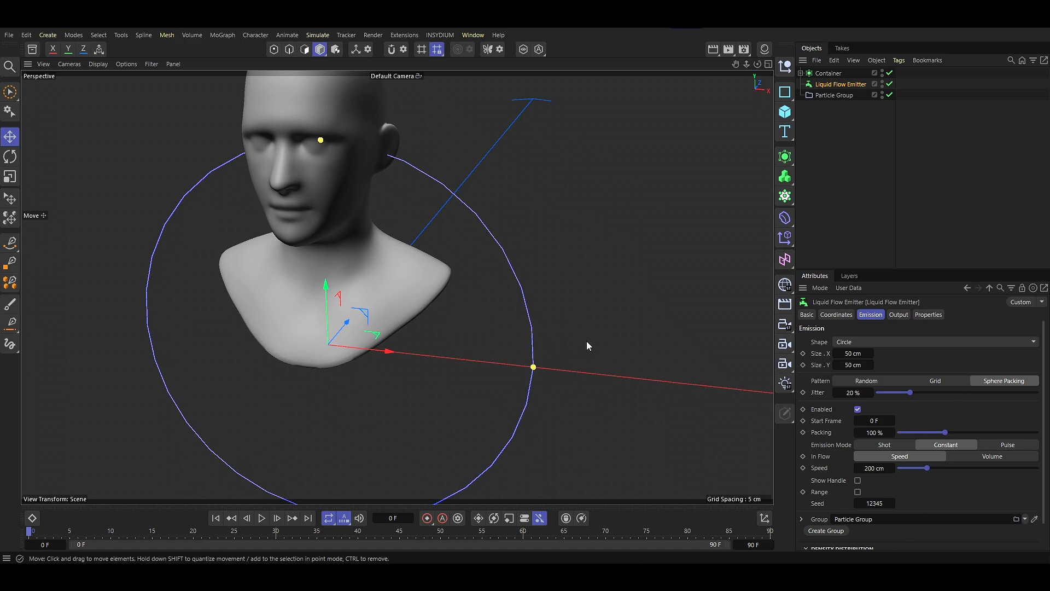
{"action": "key", "text": "t"}
{"action": "left_click_drag", "start_coordinate": [608, 316], "coordinate": [153, 327]}
In the Front view, raise the Liquid Flow Emitter into the lower chest of the bust
{"action": "middle_click", "coordinate": [386, 408]}
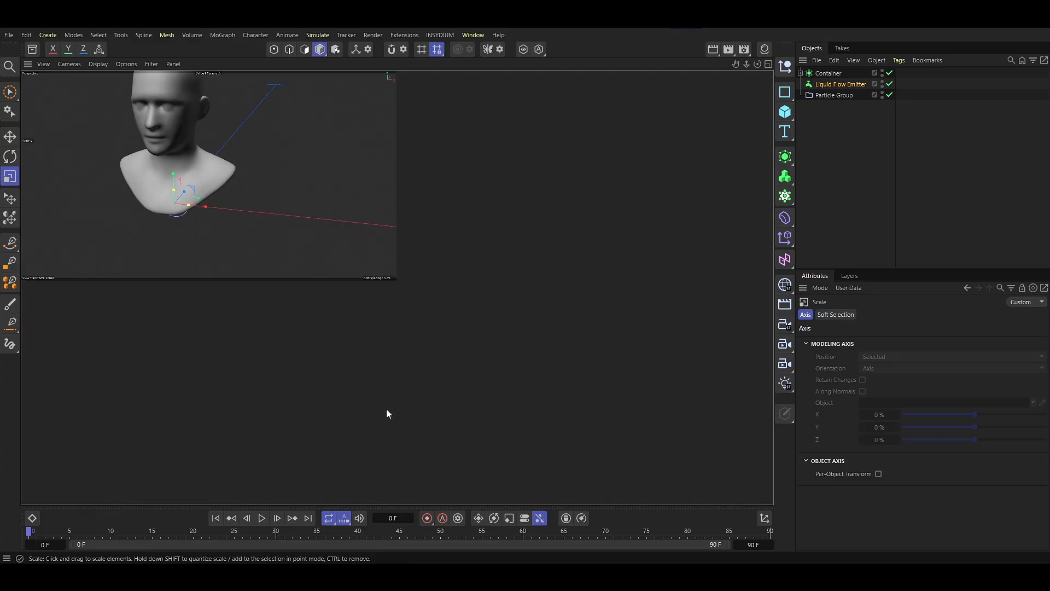
{"action": "middle_click", "coordinate": [529, 411]}
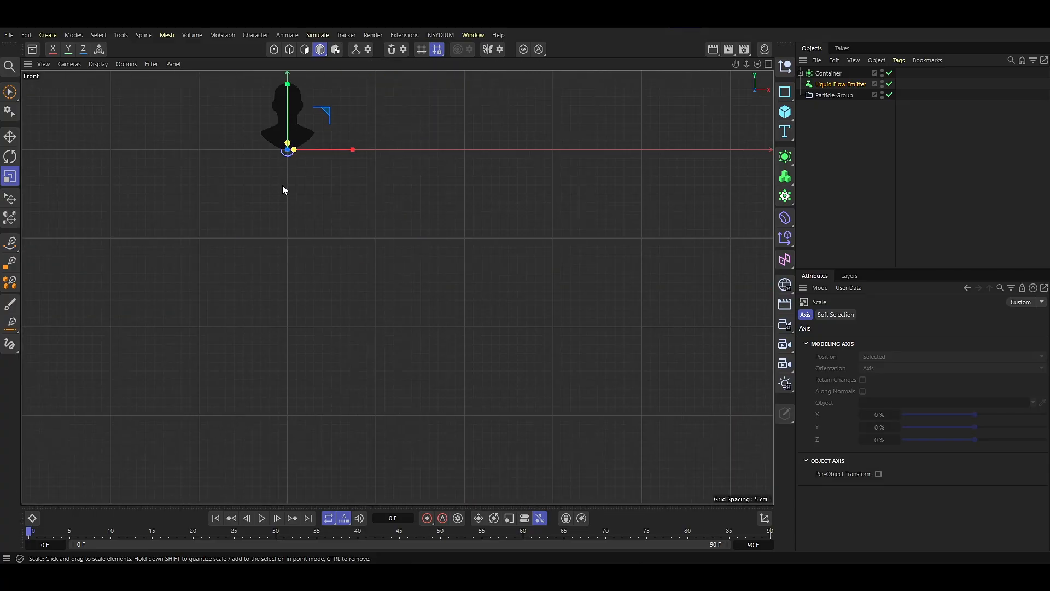
{"action": "scroll", "coordinate": [356, 391], "scroll_direction": "up", "scroll_amount": 10}
{"action": "scroll", "coordinate": [357, 392], "scroll_direction": "down", "scroll_amount": 3}
{"action": "key", "text": "e"}
{"action": "left_click_drag", "start_coordinate": [367, 306], "coordinate": [370, 235]}
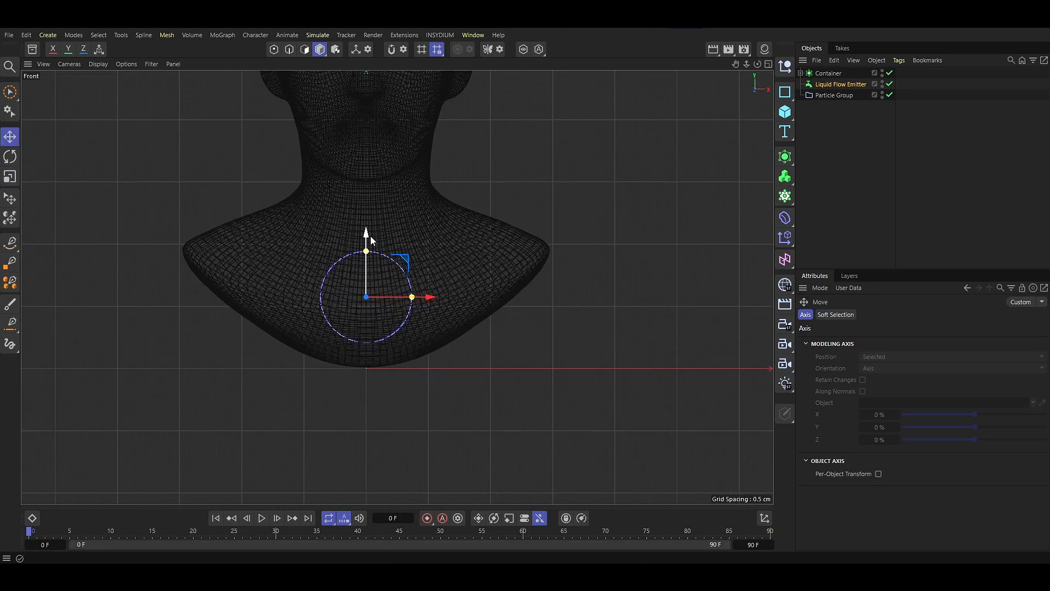
In the Right view, rotate the Liquid Flow Emitter to lie roughly parallel to the bust's slanted base, emitting upward
{"action": "middle_click", "coordinate": [323, 374]}
{"action": "middle_click", "coordinate": [323, 374]}
{"action": "scroll", "coordinate": [416, 279], "scroll_direction": "up", "scroll_amount": 8}
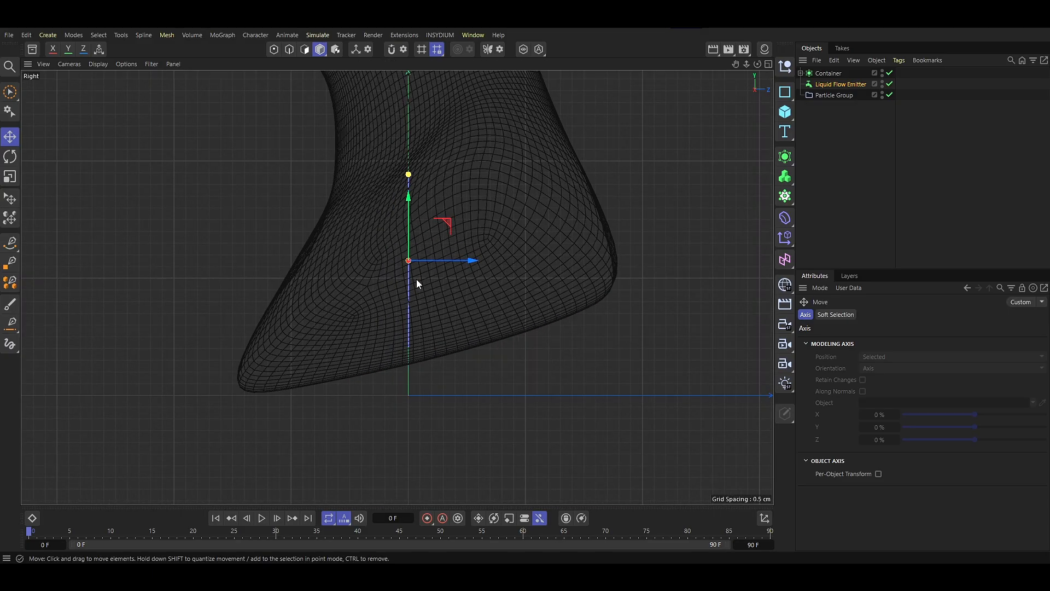
{"action": "key", "text": "r"}
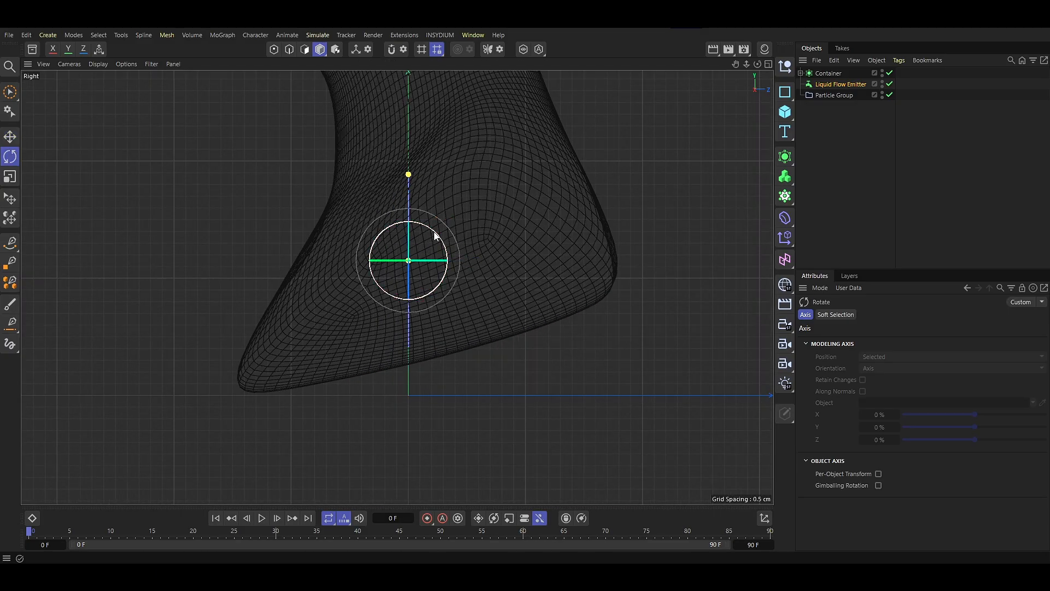
{"action": "left_click_drag", "start_coordinate": [434, 234], "coordinate": [377, 247]}
Shift the Liquid Flow Emitter toward the back of the chest, fine-tune its tilt, and return to the Perspective view
{"action": "key", "text": "e"}
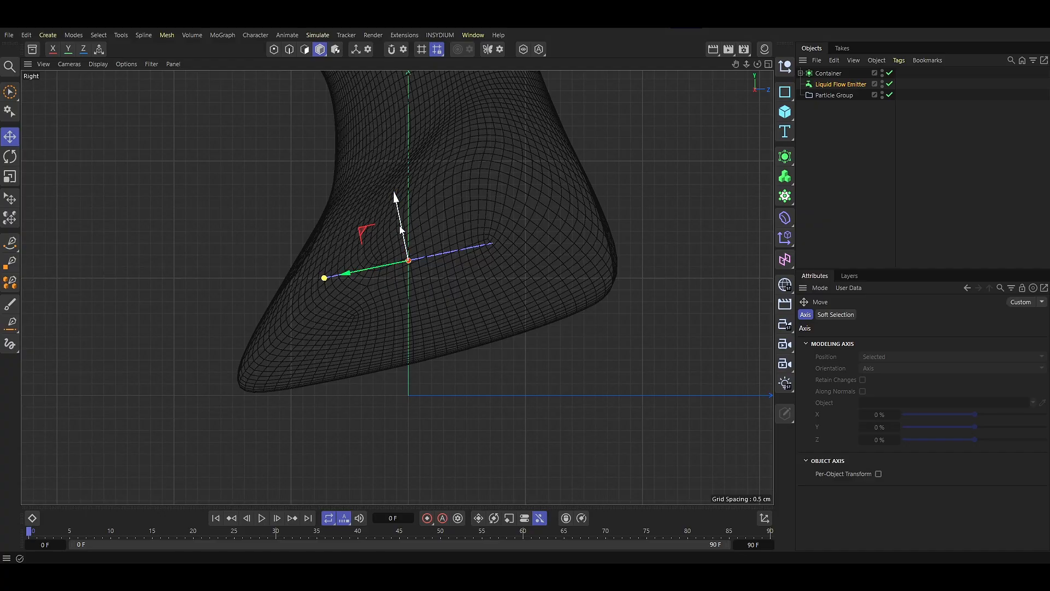
{"action": "left_click_drag", "start_coordinate": [402, 227], "coordinate": [411, 268]}
{"action": "left_click_drag", "start_coordinate": [389, 307], "coordinate": [423, 304]}
{"action": "left_click_drag", "start_coordinate": [449, 262], "coordinate": [472, 277]}
{"action": "key", "text": "r"}
{"action": "key", "text": "e"}
{"action": "middle_click", "coordinate": [509, 362]}
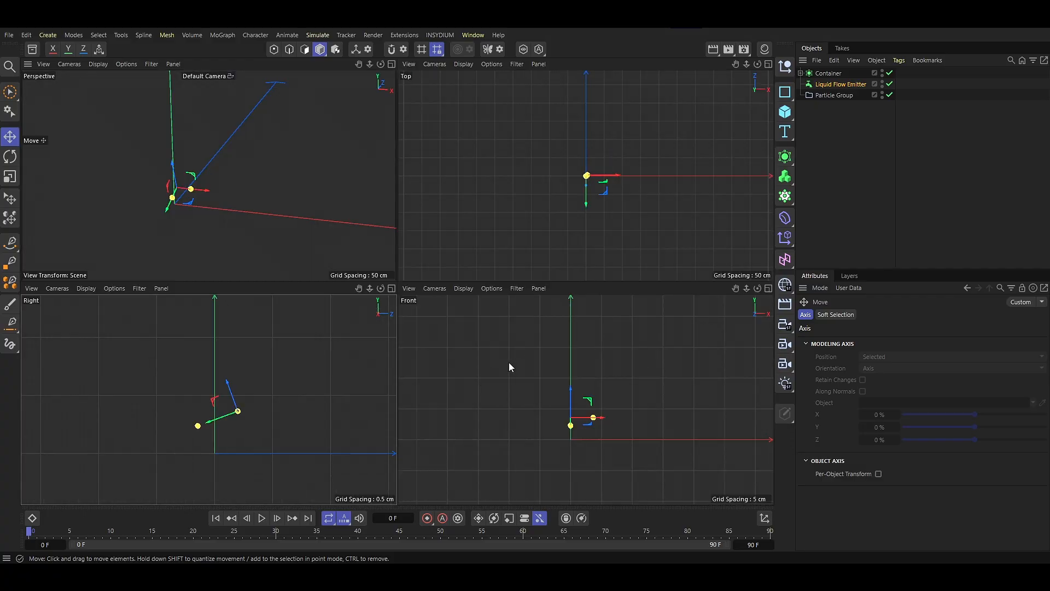
{"action": "middle_click", "coordinate": [297, 229]}
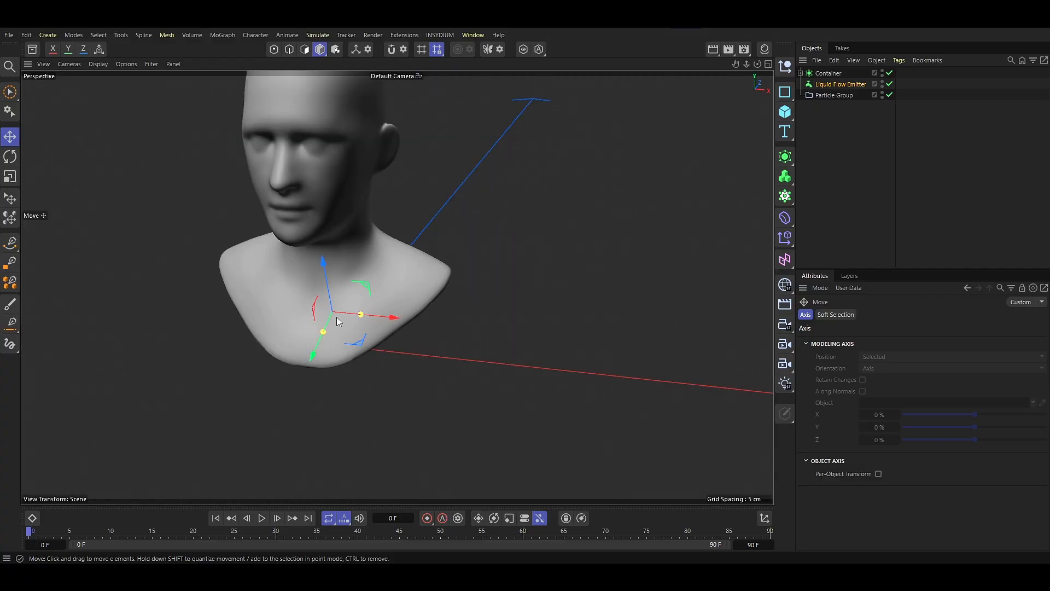
{"action": "mouse_move", "coordinate": [287, 296]}
{"action": "left_mouse_down", "text": "alt"}
{"action": "mouse_move", "coordinate": [317, 278]}
{"action": "mouse_move", "coordinate": [303, 241]}
{"action": "mouse_move", "coordinate": [303, 285]}
{"action": "left_mouse_up", "text": "alt"}
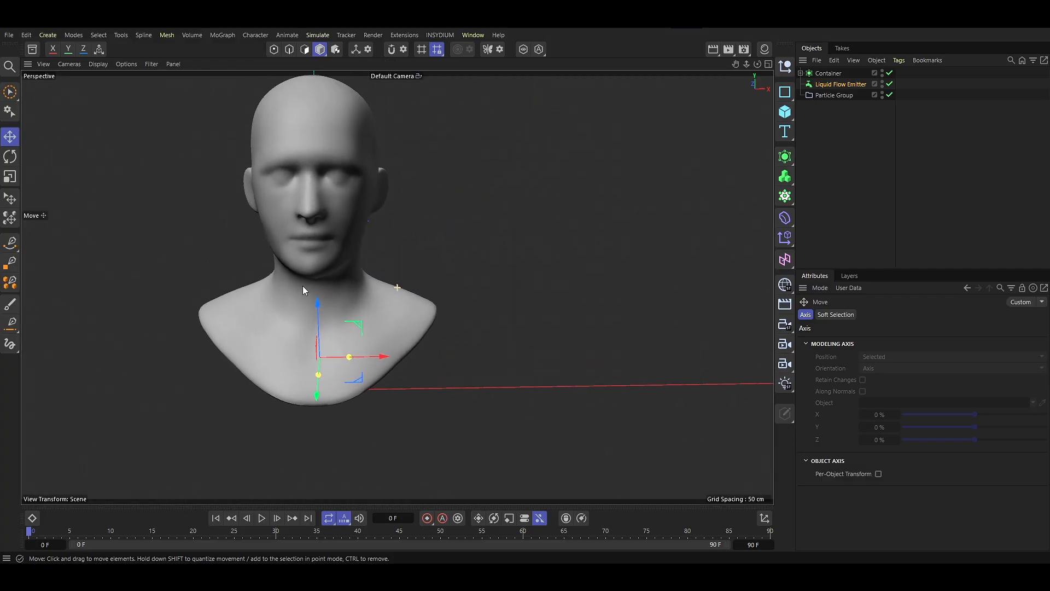
Add a Collider tag to Container and set its liquid Collision Side to Inside
{"action": "left_click", "coordinate": [827, 72]}
{"action": "right_click", "coordinate": [819, 74]}
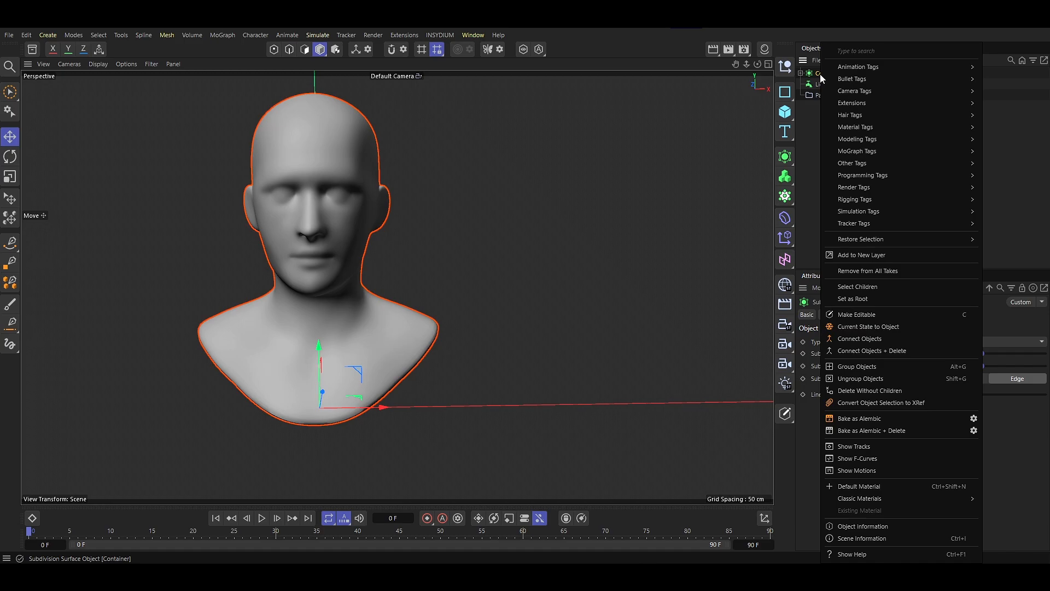
{"action": "mouse_move", "coordinate": [845, 213]}
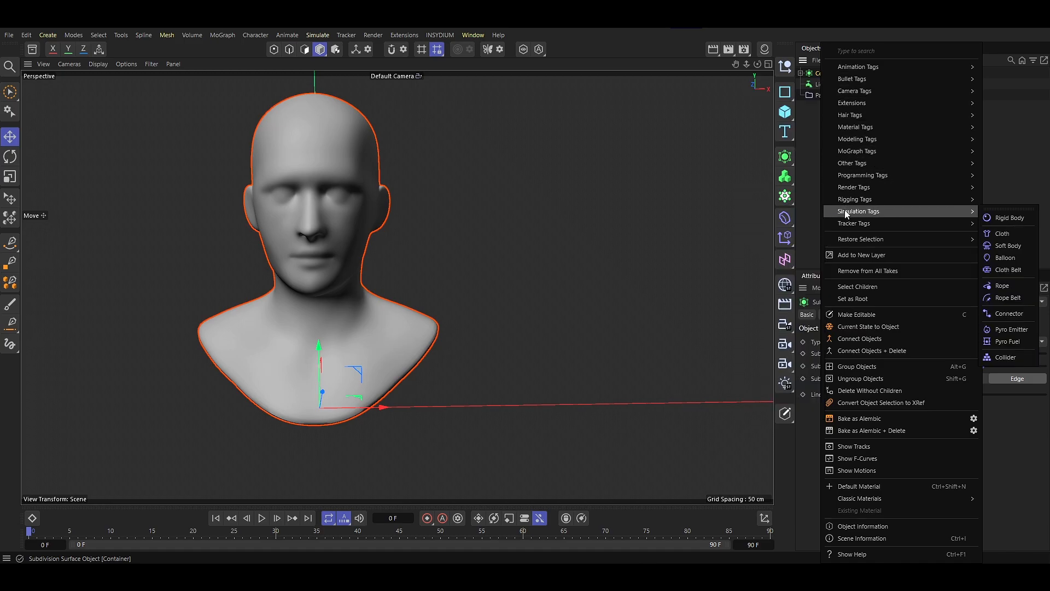
{"action": "left_click", "coordinate": [999, 356]}
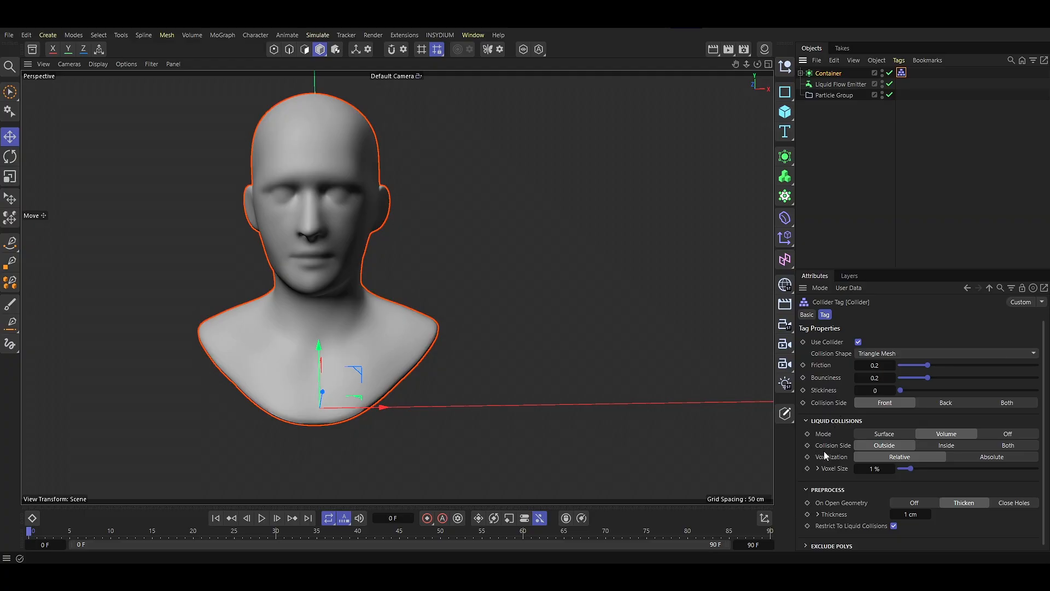
{"action": "left_click", "coordinate": [948, 446]}
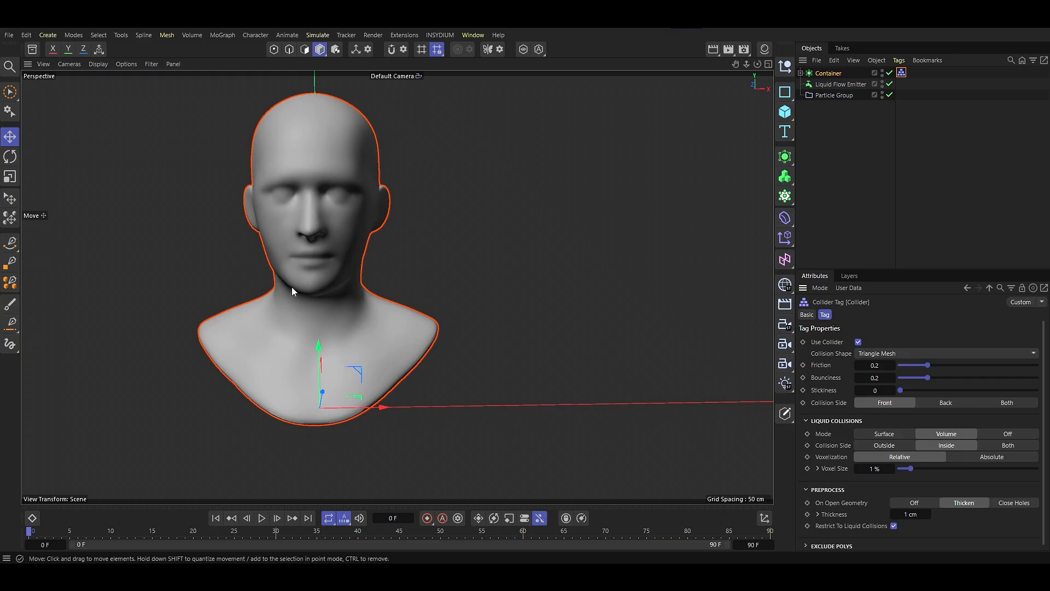
Hide Container in the viewport and briefly play the liquid simulation to preview the particles
{"action": "left_click", "coordinate": [881, 71]}
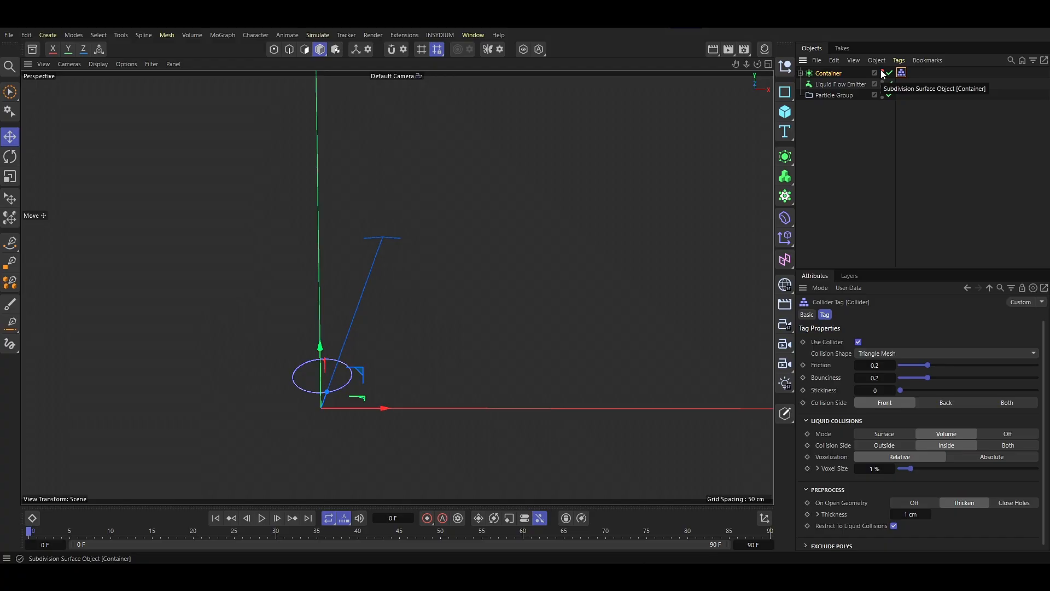
{"action": "left_click", "coordinate": [263, 518]}
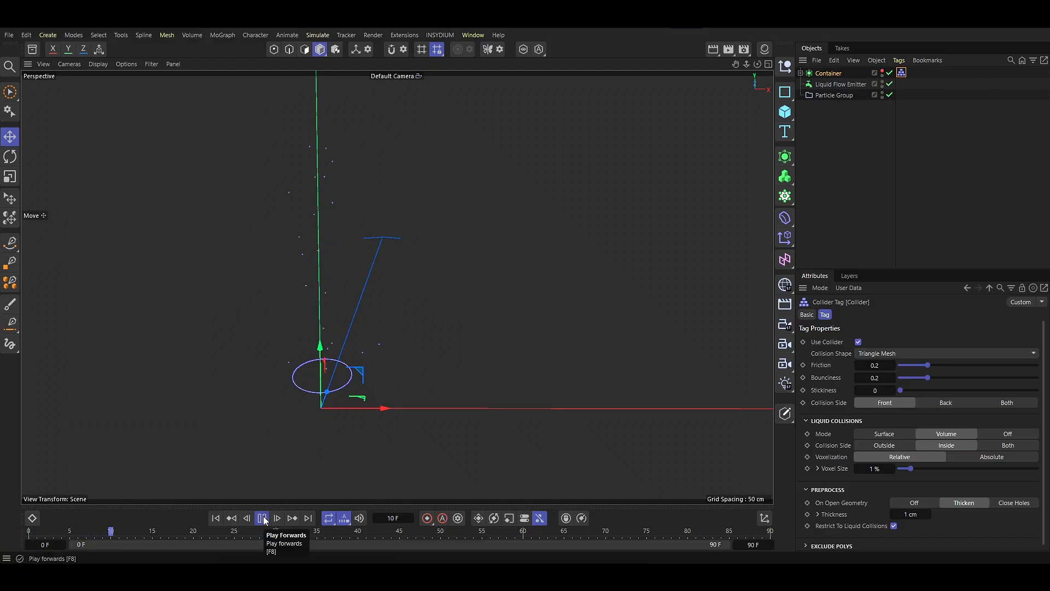
{"action": "left_click", "coordinate": [263, 517]}
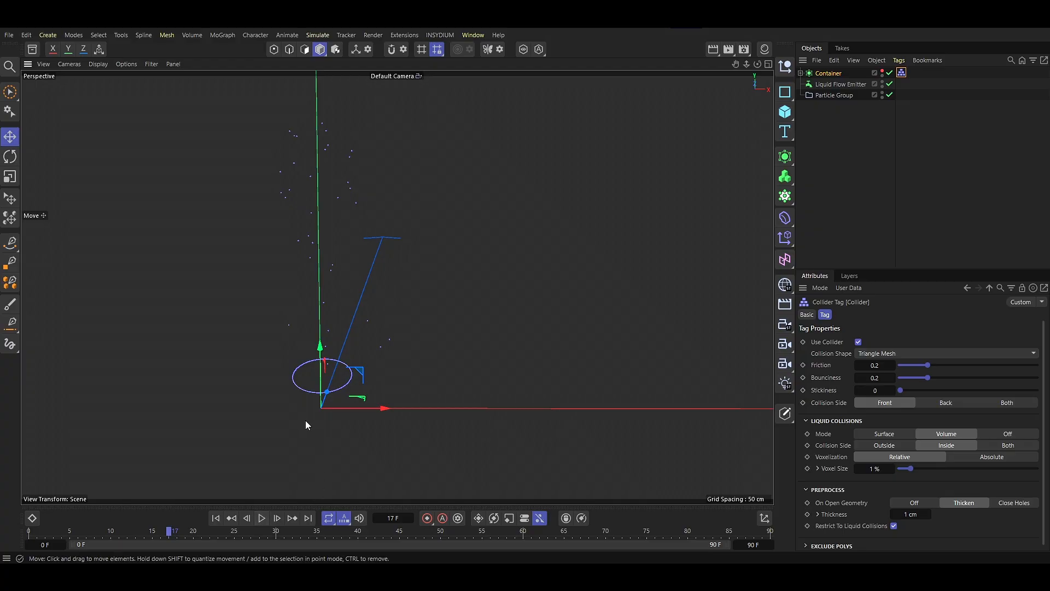
In the project's liquid simulation settings, set the Default Radius to 2 cm and Extra Iterations to 5
{"action": "left_click_drag", "start_coordinate": [305, 424], "coordinate": [284, 421], "text": "alt"}
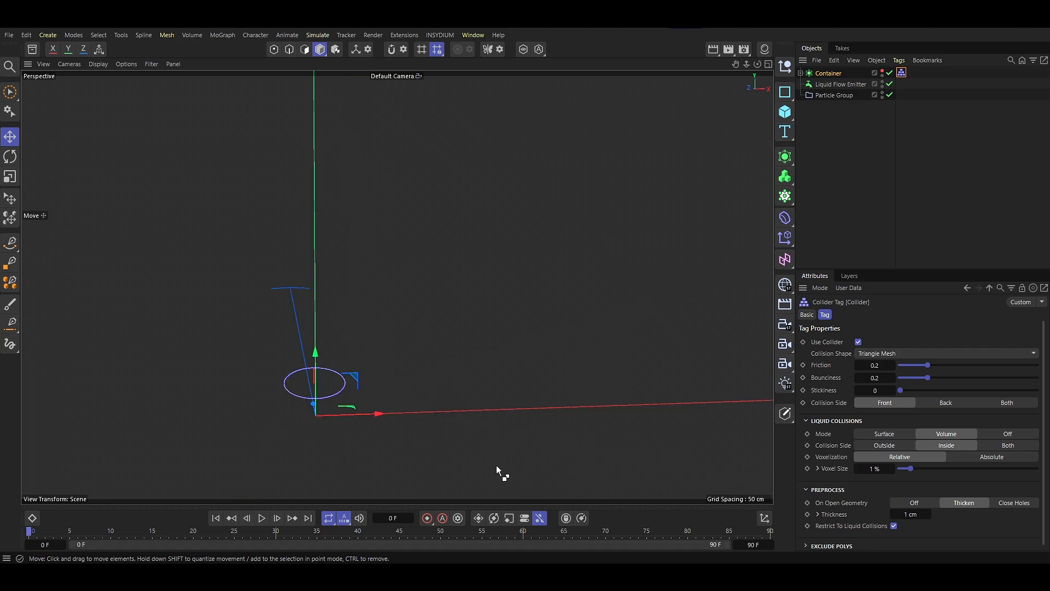
{"action": "left_click", "coordinate": [496, 471]}
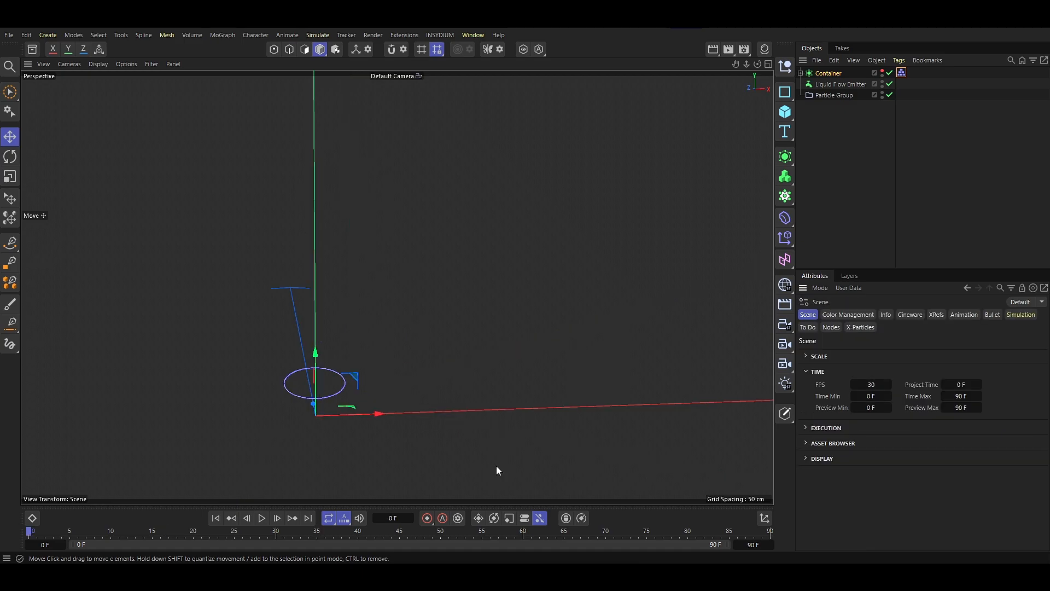
{"action": "left_click", "coordinate": [1020, 315]}
{"action": "left_click", "coordinate": [915, 354]}
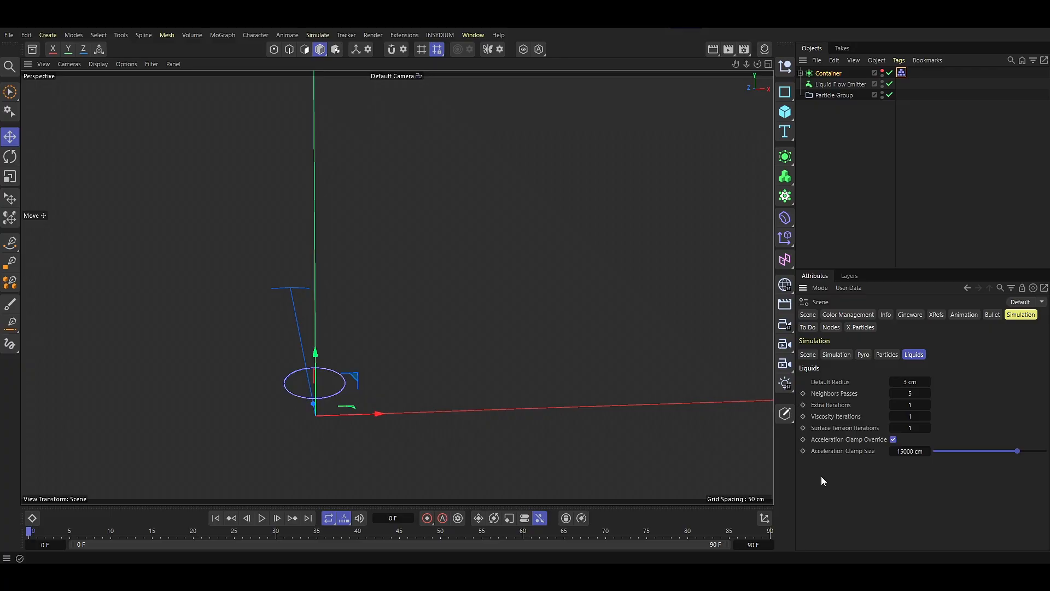
{"action": "left_click", "coordinate": [909, 382]}
{"action": "type", "text": "2"}
{"action": "key", "text": "Return"}
{"action": "left_click", "coordinate": [909, 404]}
{"action": "key", "text": "Return"}
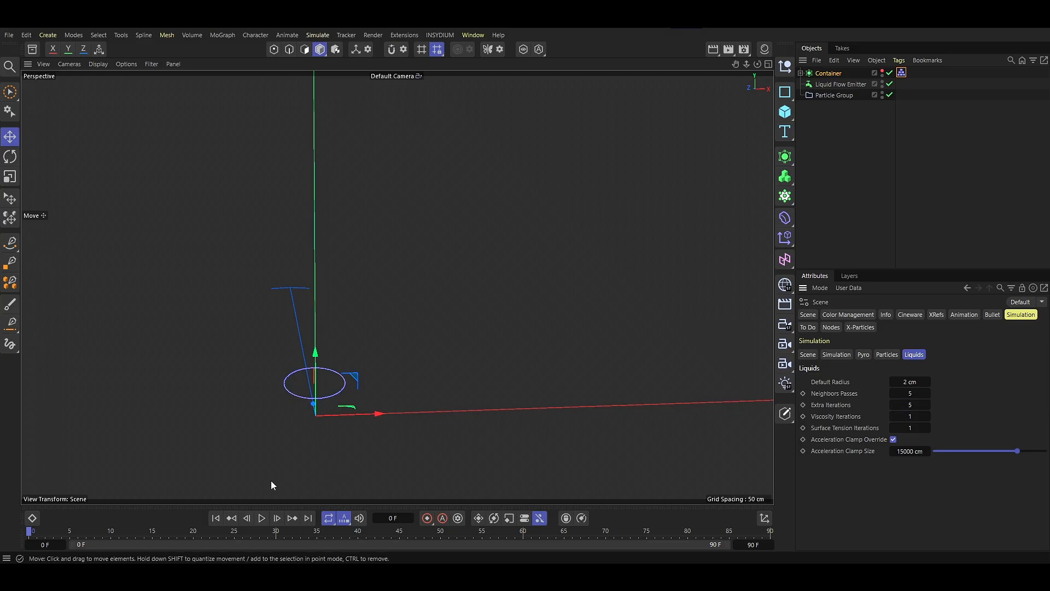
Briefly play the liquid simulation and look at the particles from the side
{"action": "left_click", "coordinate": [261, 518]}
{"action": "left_click", "coordinate": [261, 518]}
{"action": "left_click_drag", "start_coordinate": [350, 356], "coordinate": [245, 363], "text": "alt"}
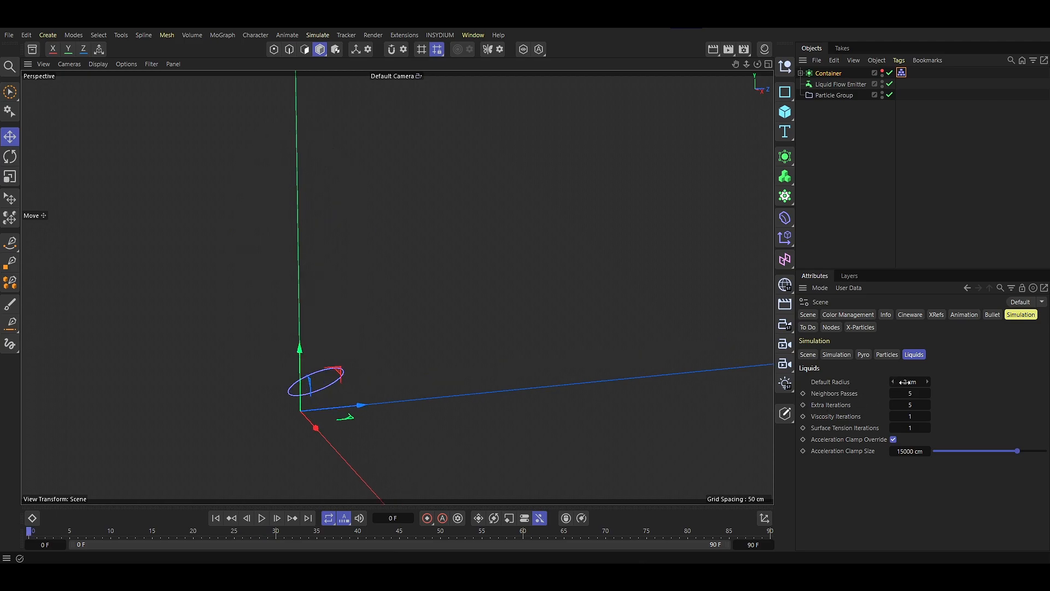
Set the liquid Default Radius to 1 cm and the project's simulation Gravity to 0 cm
{"action": "left_click", "coordinate": [905, 382]}
{"action": "type", "text": "1"}
{"action": "key", "text": "Return"}
{"action": "left_click", "coordinate": [808, 355]}
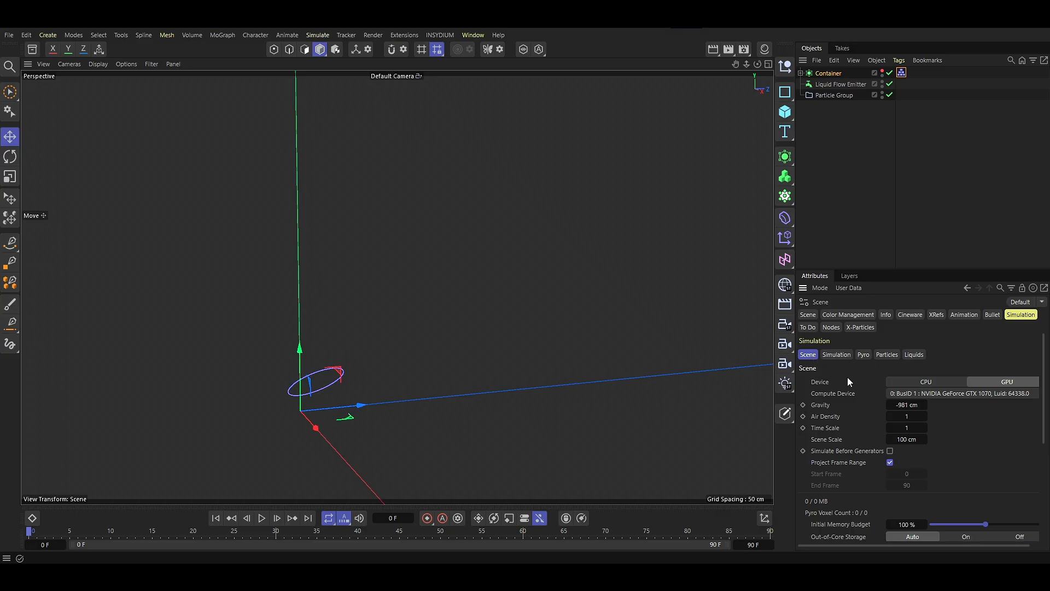
{"action": "left_click", "coordinate": [898, 403]}
{"action": "type", "text": "0"}
{"action": "key", "text": "Return"}
Add a Gravity force and nest it under Particle Group
{"action": "left_click", "coordinate": [309, 35]}
{"action": "mouse_move", "coordinate": [326, 56]}
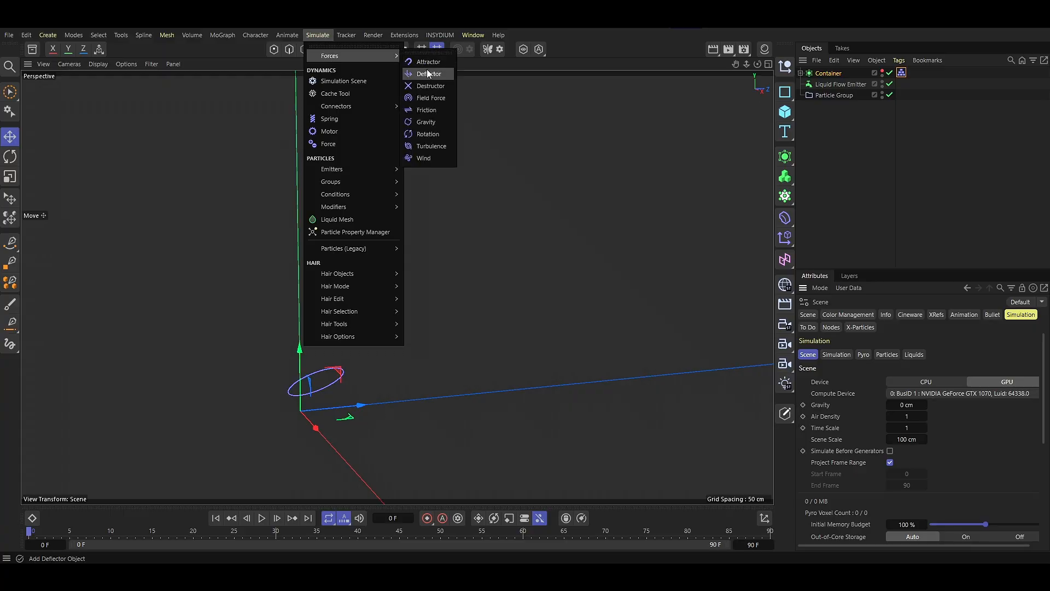
{"action": "left_click", "coordinate": [421, 122]}
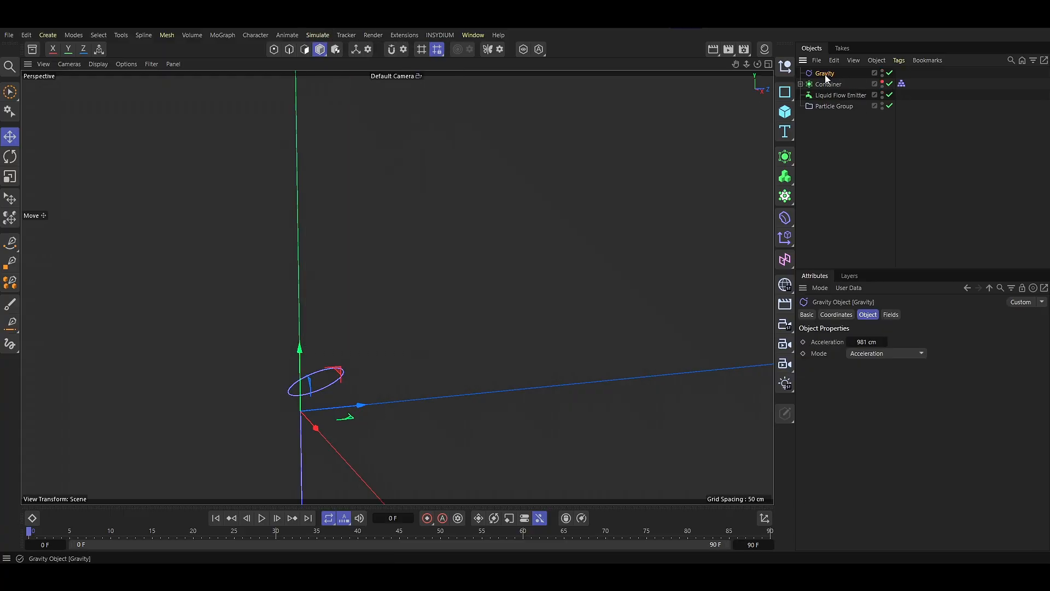
{"action": "left_click_drag", "start_coordinate": [824, 74], "coordinate": [831, 106]}
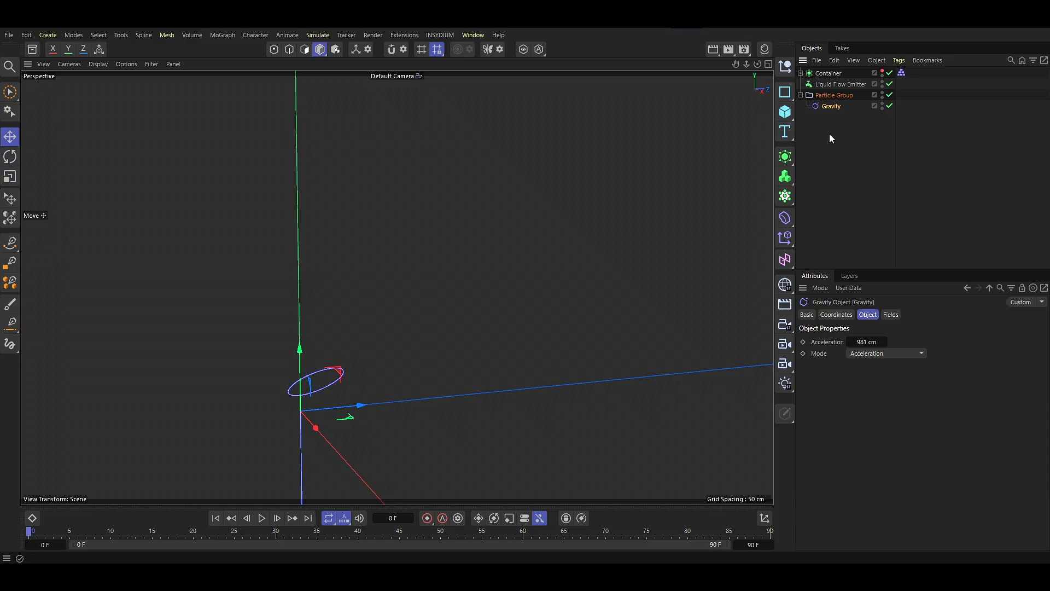
Set the Liquid Flow Emitter's emission Speed to 20 cm and its Packing to 150%
{"action": "left_click", "coordinate": [840, 84]}
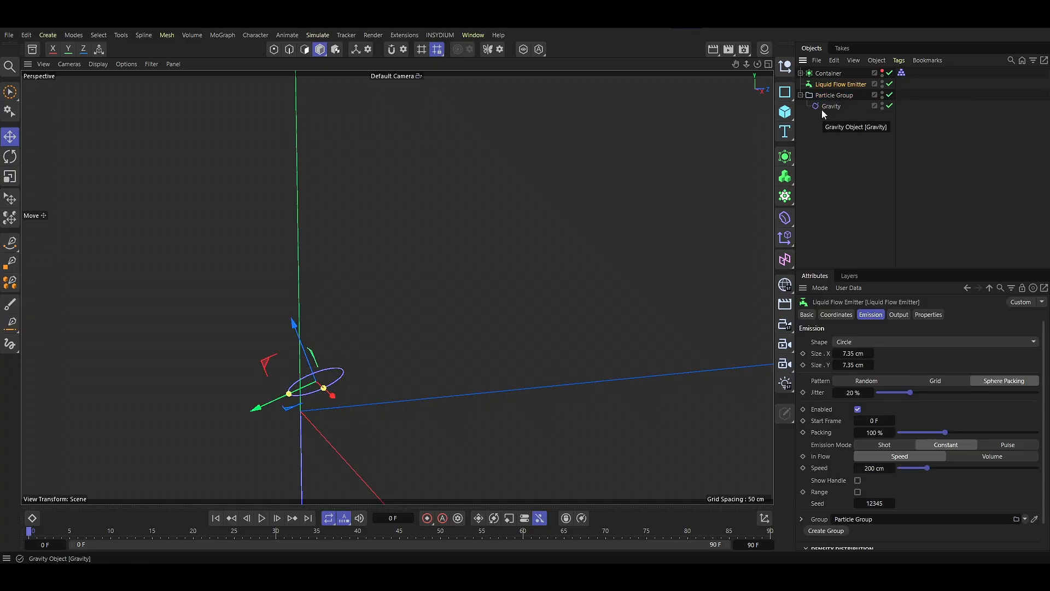
{"action": "scroll", "coordinate": [878, 446], "scroll_direction": "down", "scroll_amount": 1}
{"action": "double_click", "coordinate": [874, 440]}
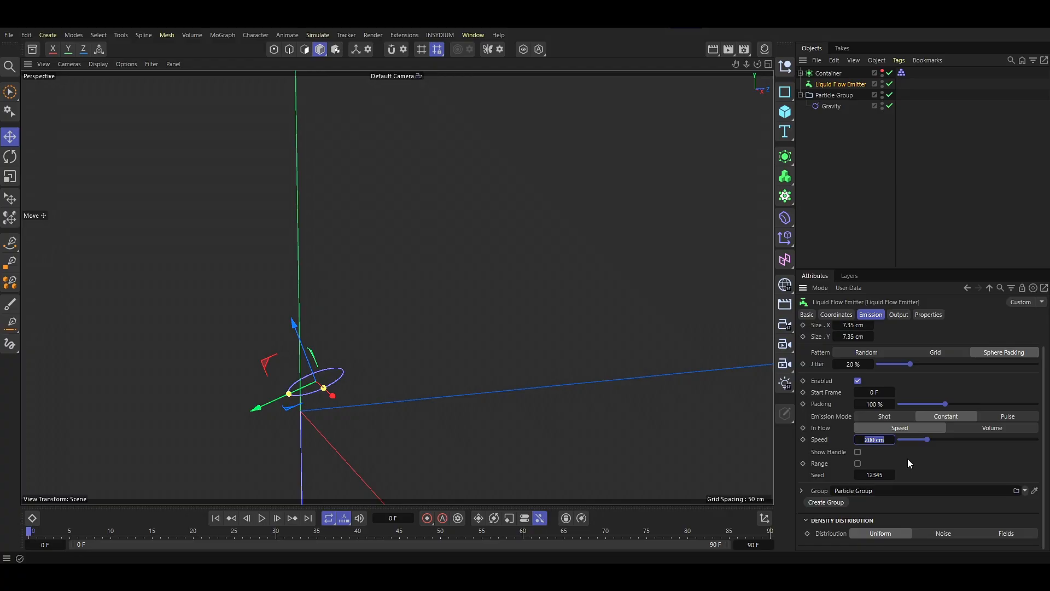
{"action": "type", "text": "20"}
{"action": "key", "text": "Return"}
{"action": "double_click", "coordinate": [875, 403]}
{"action": "type", "text": "150"}
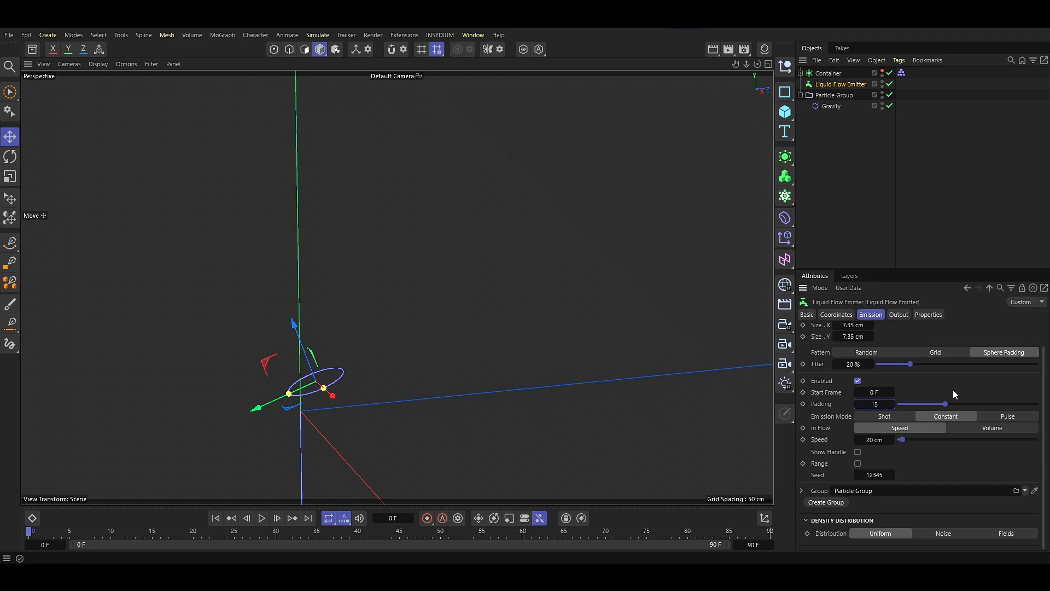
{"action": "key", "text": "Return"}
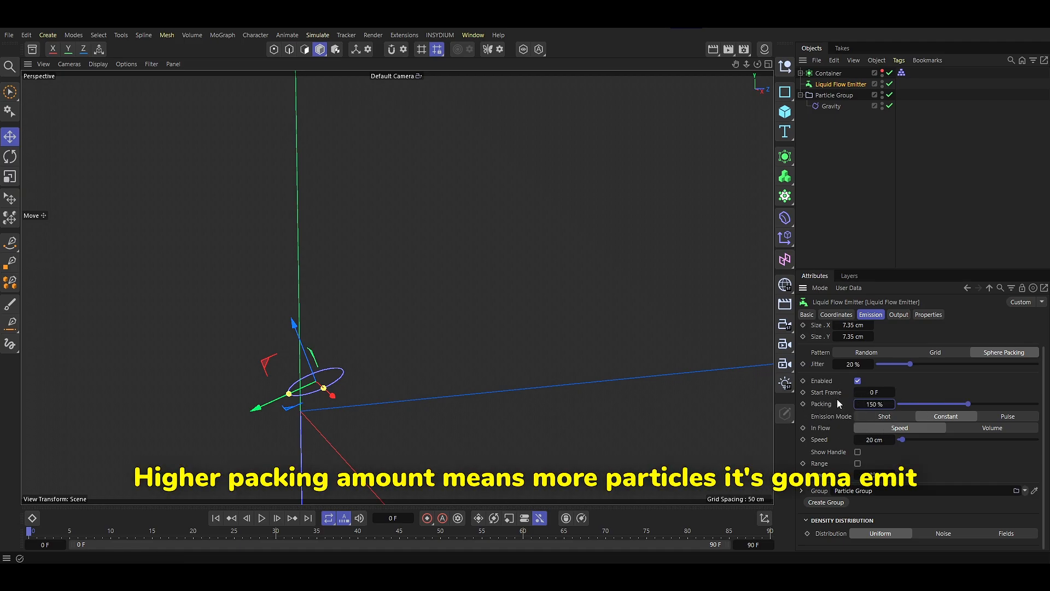
Play the simulation and inspect from the front and side how the particles fill the bust
{"action": "left_click", "coordinate": [262, 517]}
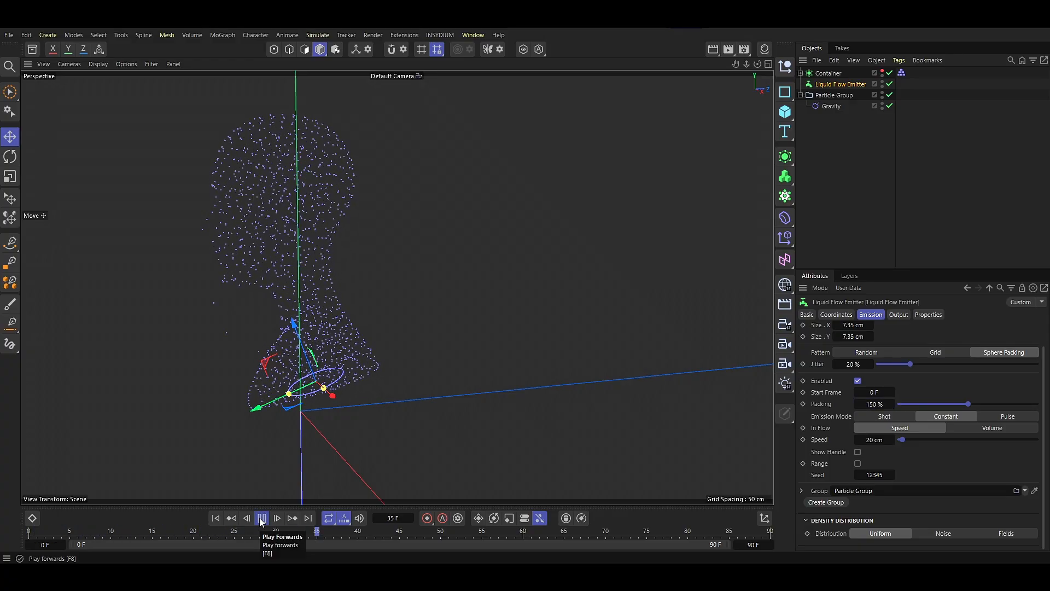
{"action": "left_click", "coordinate": [261, 518]}
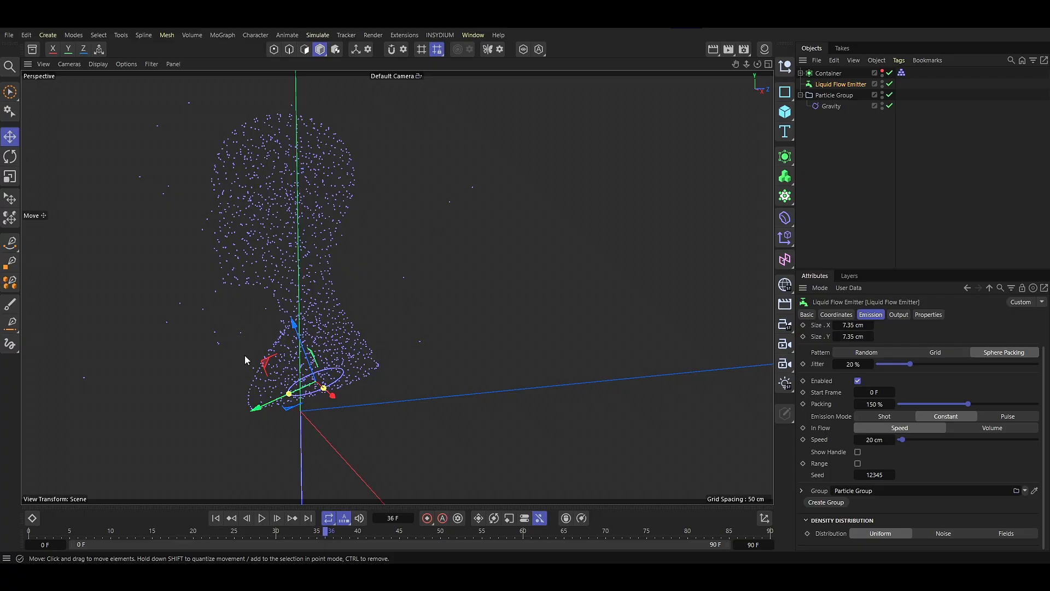
{"action": "left_click_drag", "start_coordinate": [234, 369], "coordinate": [331, 348], "text": "alt"}
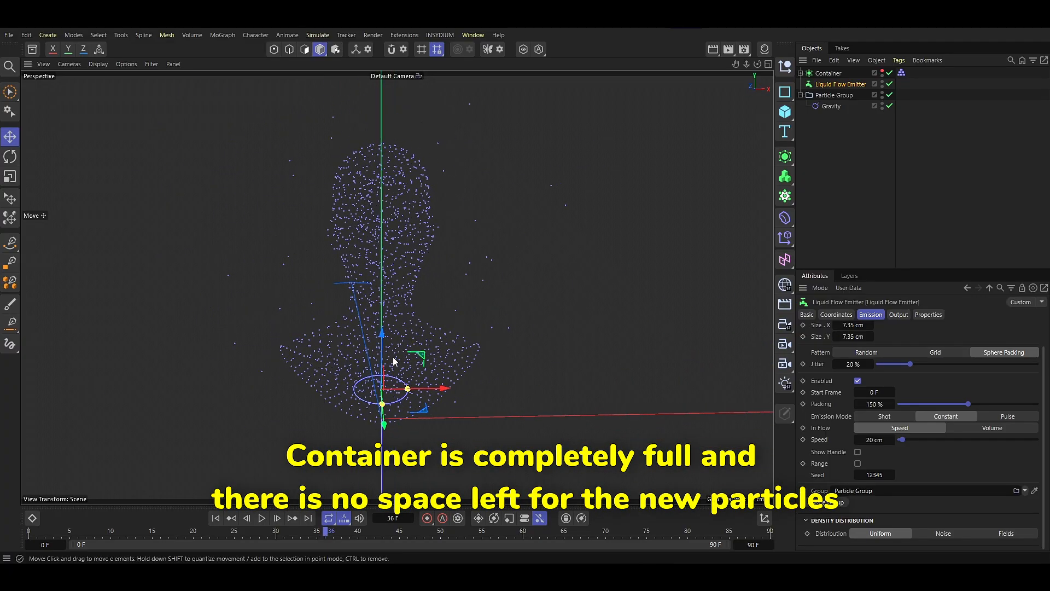
{"action": "left_click_drag", "start_coordinate": [394, 362], "coordinate": [244, 361], "text": "alt"}
{"action": "middle_click_drag", "start_coordinate": [372, 384], "coordinate": [306, 403], "text": "alt"}
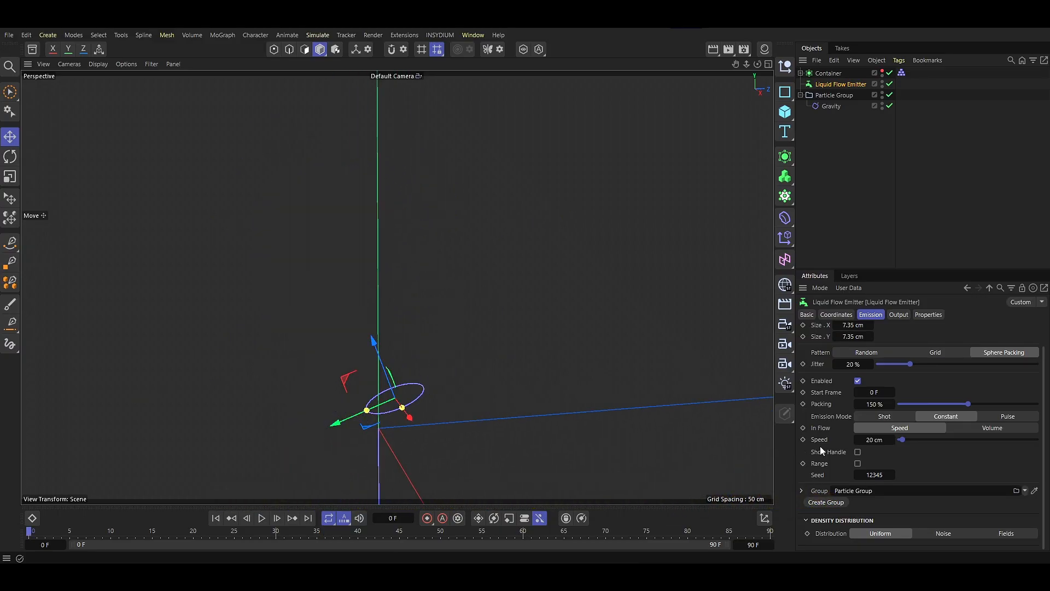
Set the Liquid Flow Emitter's Speed to 5 cm and scale the emitter down to about 3.35 cm
{"action": "double_click", "coordinate": [874, 440]}
{"action": "left_click_drag", "start_coordinate": [337, 426], "coordinate": [460, 416], "text": "alt"}
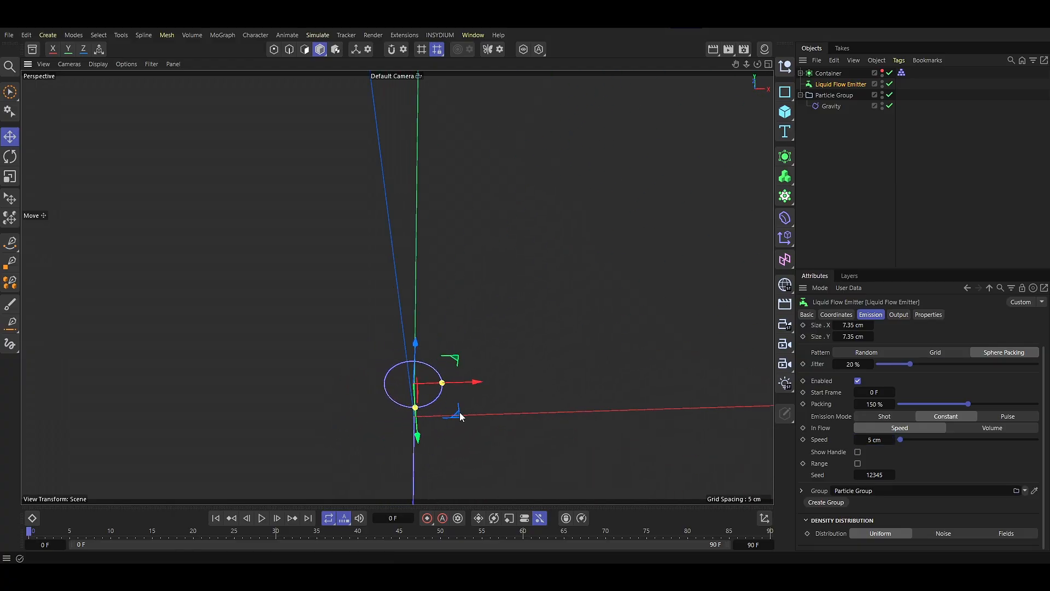
{"action": "key", "text": "t"}
{"action": "left_click_drag", "start_coordinate": [572, 411], "coordinate": [273, 408]}
{"action": "key", "text": "e"}
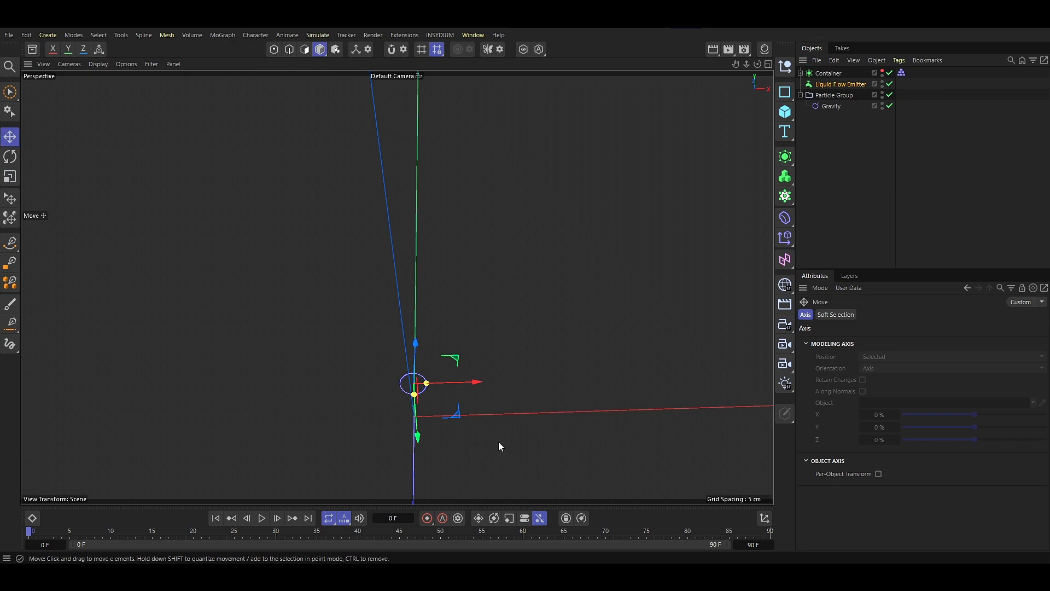
Play the simulation from a side angle to check the slower flow from the smaller emitter
{"action": "left_click_drag", "start_coordinate": [497, 441], "coordinate": [402, 442], "text": "alt"}
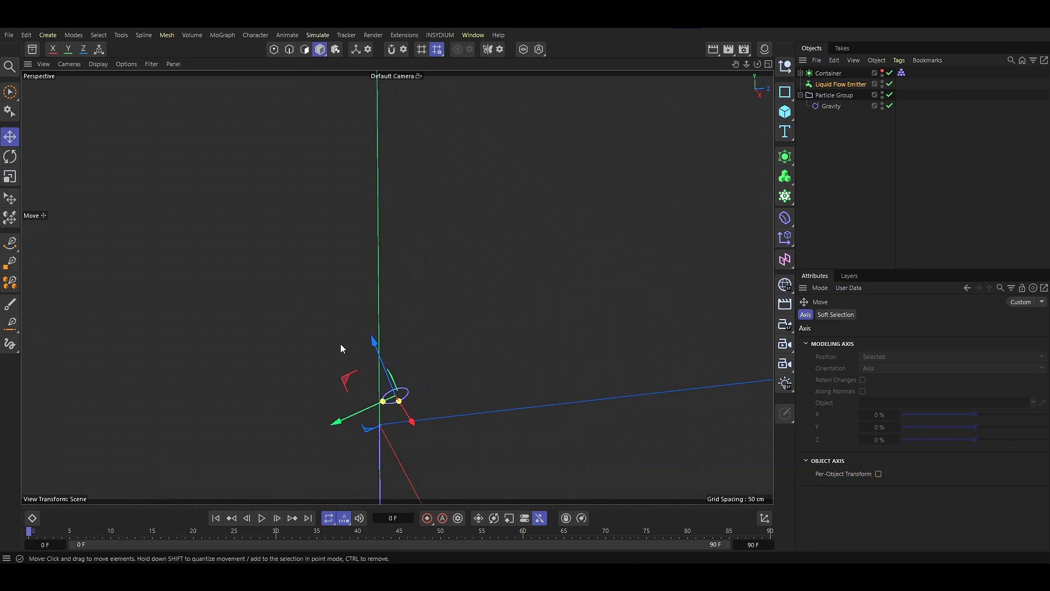
{"action": "left_click", "coordinate": [261, 518]}
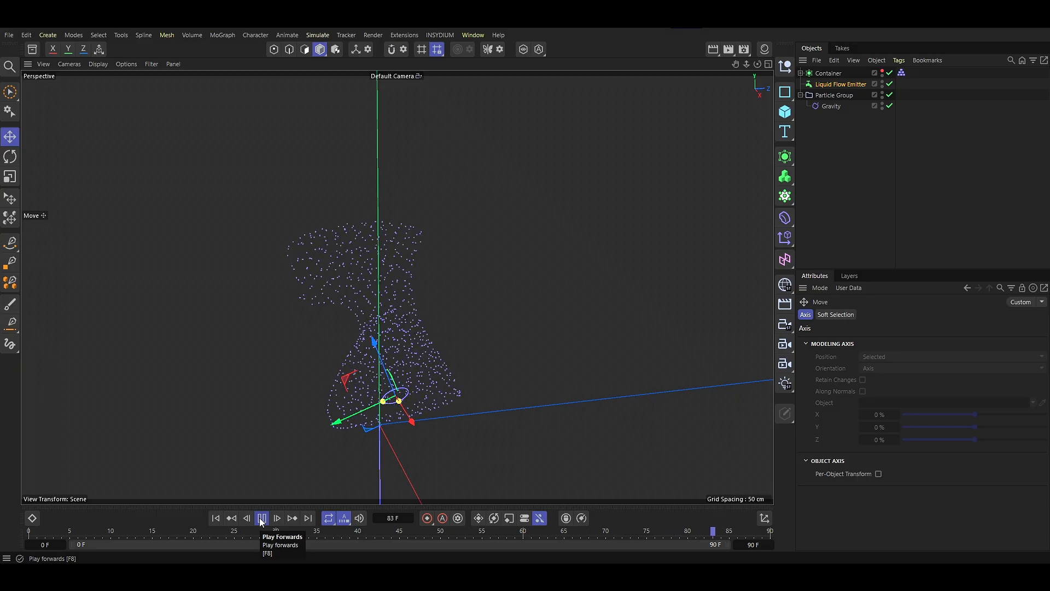
{"action": "left_click", "coordinate": [261, 518]}
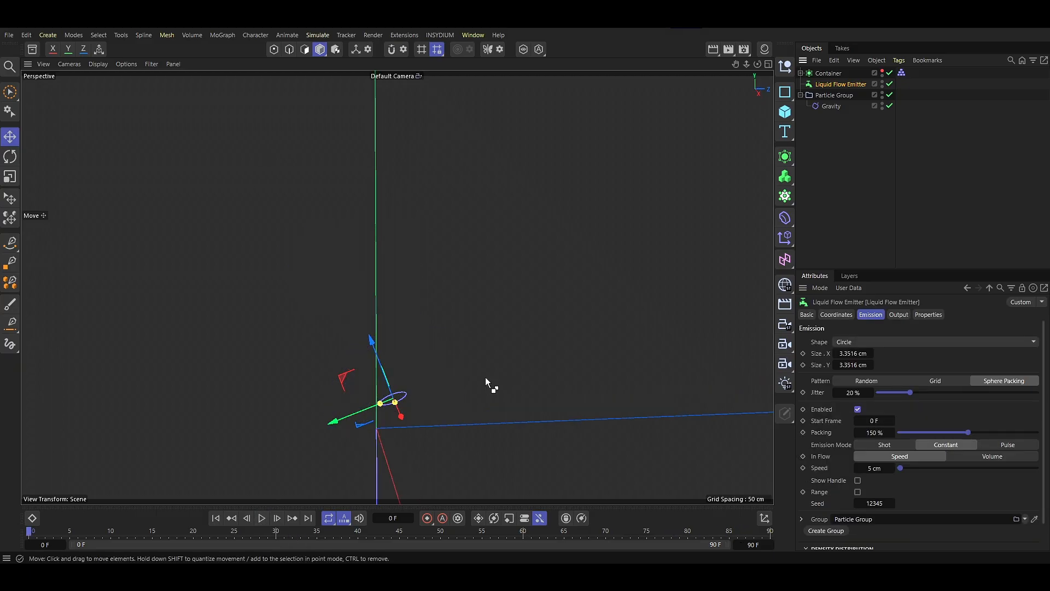
Set the Default Radius to 0.5 cm in the project's liquid simulation settings
{"action": "key", "text": "ctrl+d"}
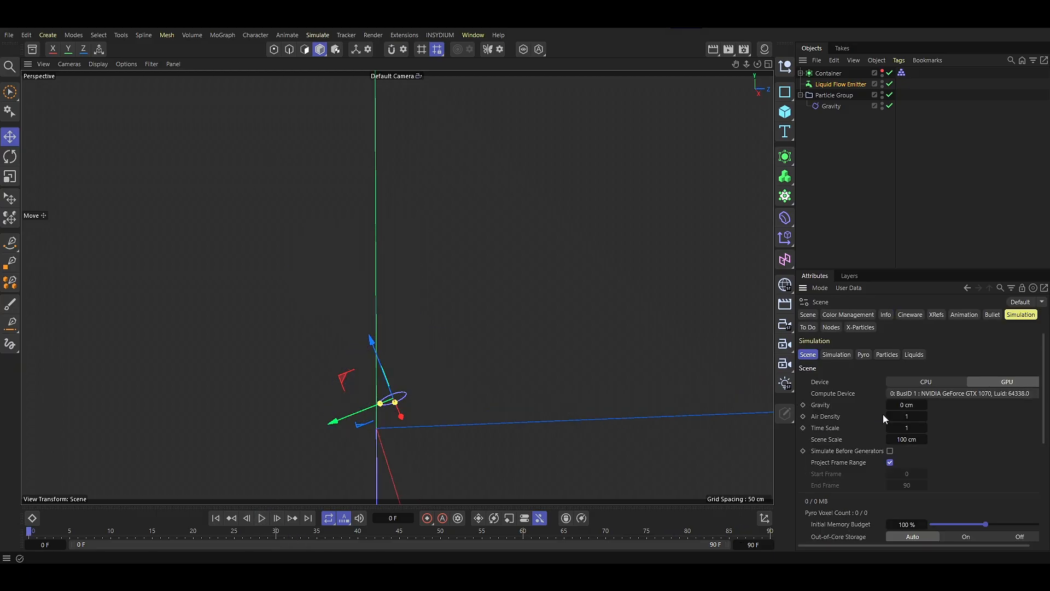
{"action": "left_click", "coordinate": [914, 355]}
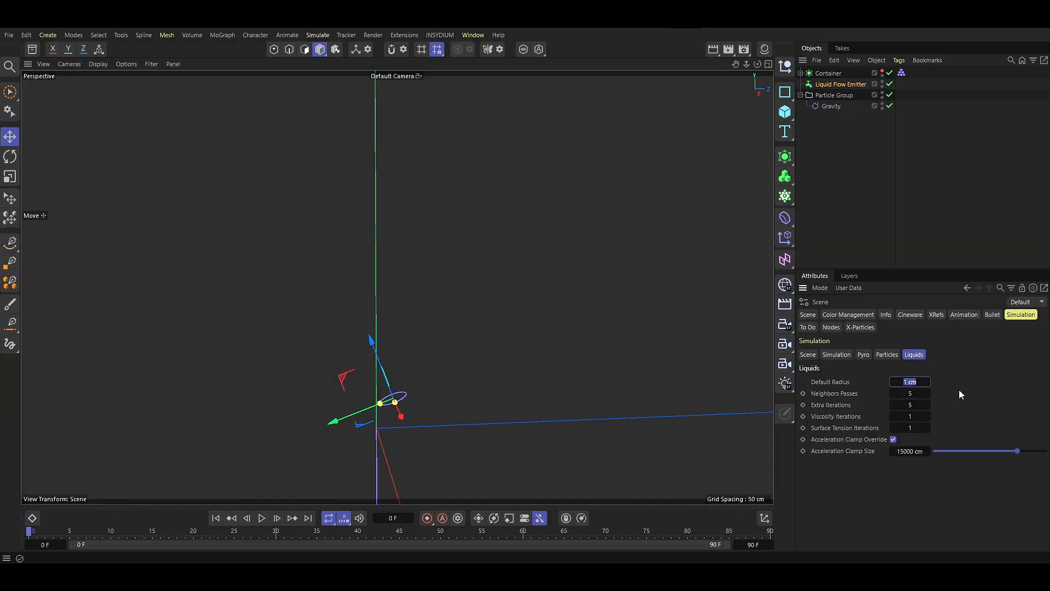
{"action": "type", "text": "0.5"}
{"action": "key", "text": "Return"}
Play the simulation to check how far the smaller particles fill the bust
{"action": "left_click", "coordinate": [262, 518]}
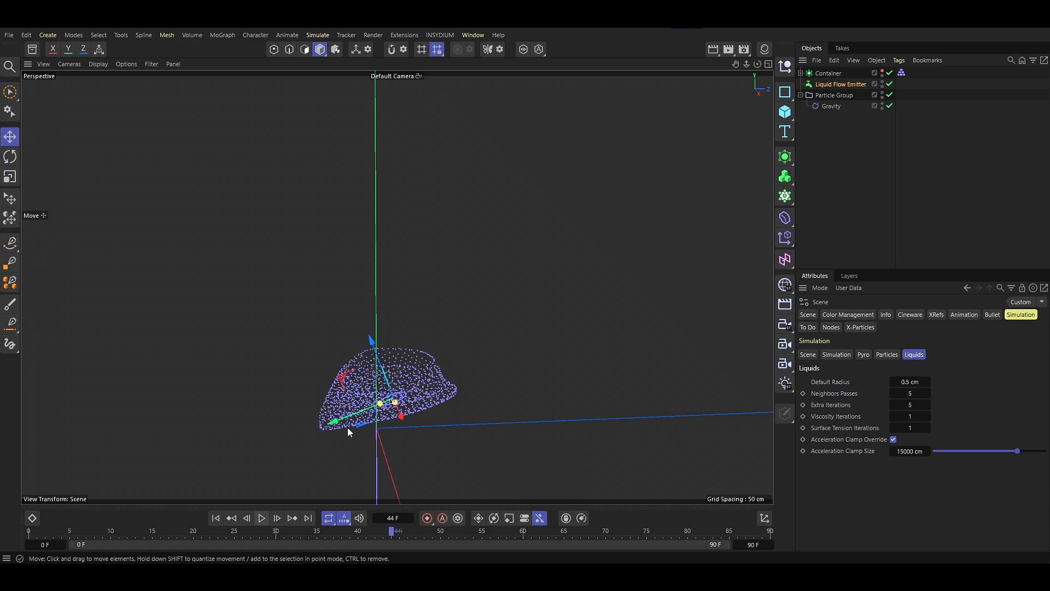
{"action": "left_click_drag", "start_coordinate": [348, 429], "coordinate": [333, 407], "text": "alt"}
{"action": "left_click", "coordinate": [262, 519]}
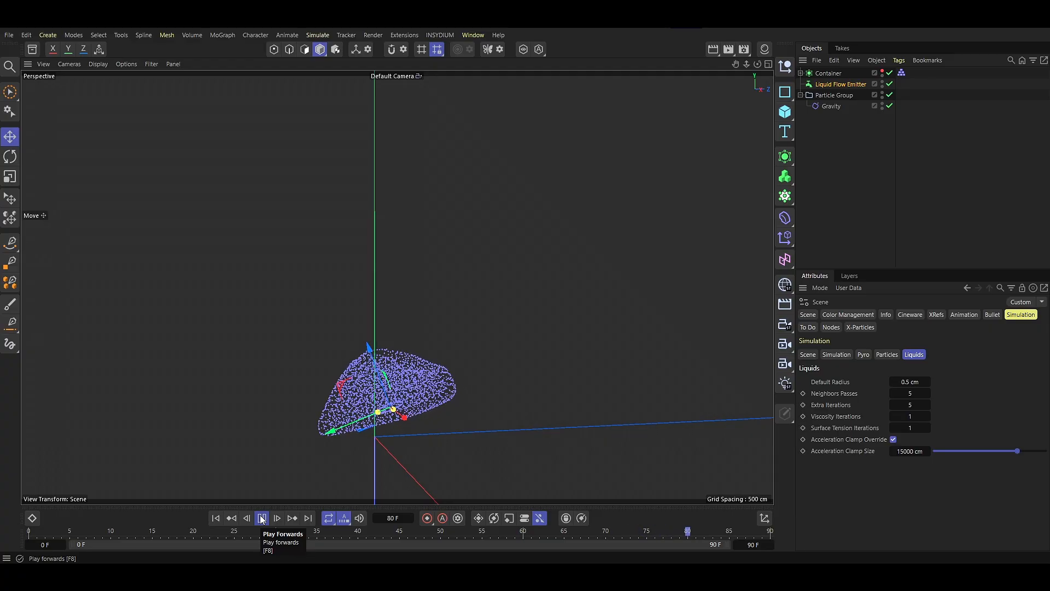
{"action": "left_click", "coordinate": [262, 519]}
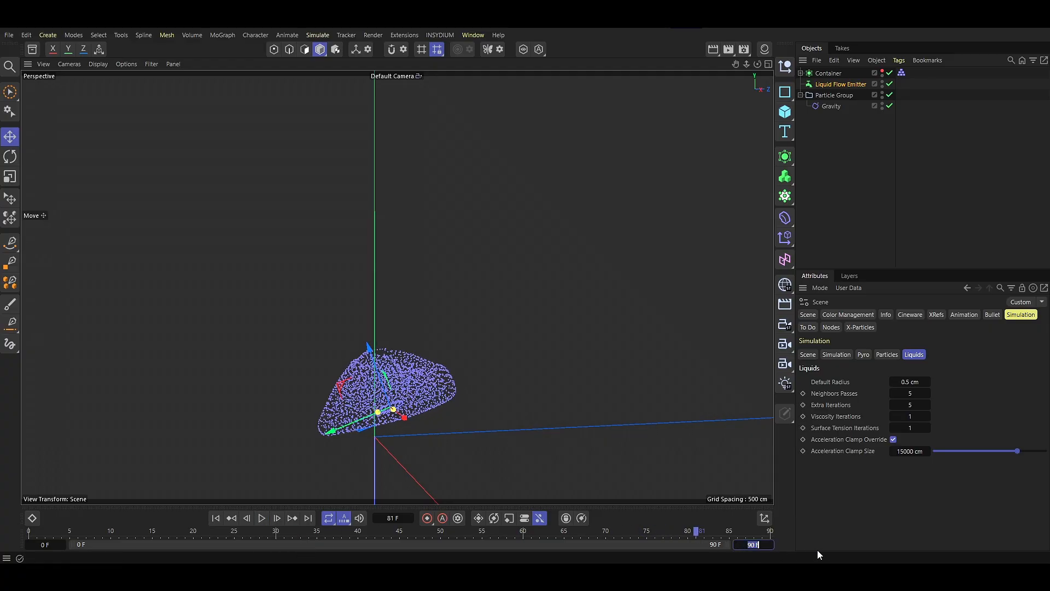
Extend the timeline's end to frame 333 and preview the simulation
{"action": "type", "text": "333"}
{"action": "key", "text": "Return"}
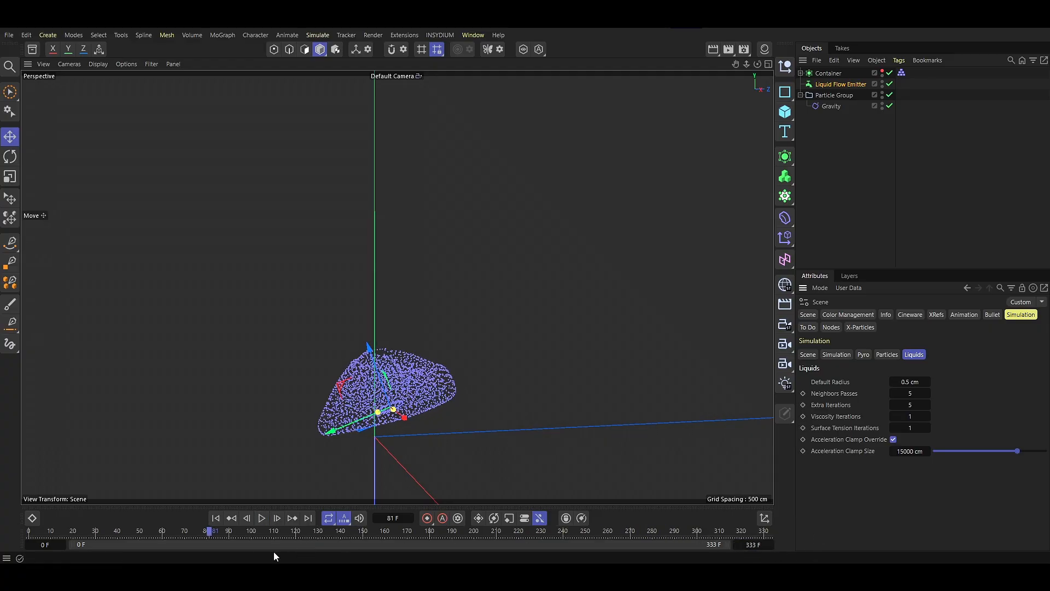
{"action": "left_click", "coordinate": [263, 519]}
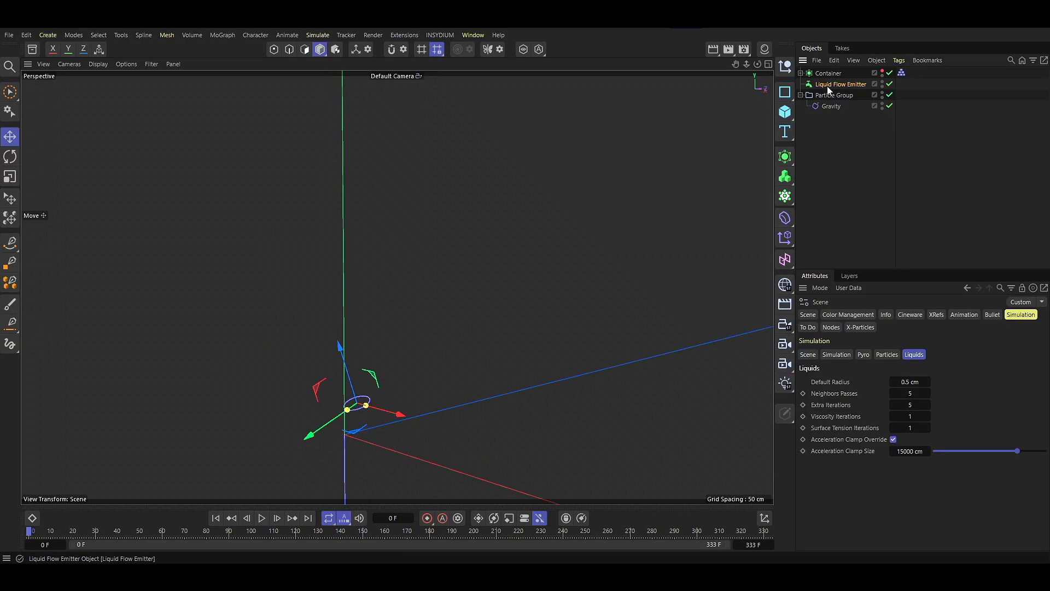
Raise the Liquid Flow Emitter's Packing to 180% and play the simulation
{"action": "left_click", "coordinate": [826, 85]}
{"action": "left_click_drag", "start_coordinate": [874, 433], "coordinate": [923, 418]}
{"action": "left_click", "coordinate": [262, 517]}
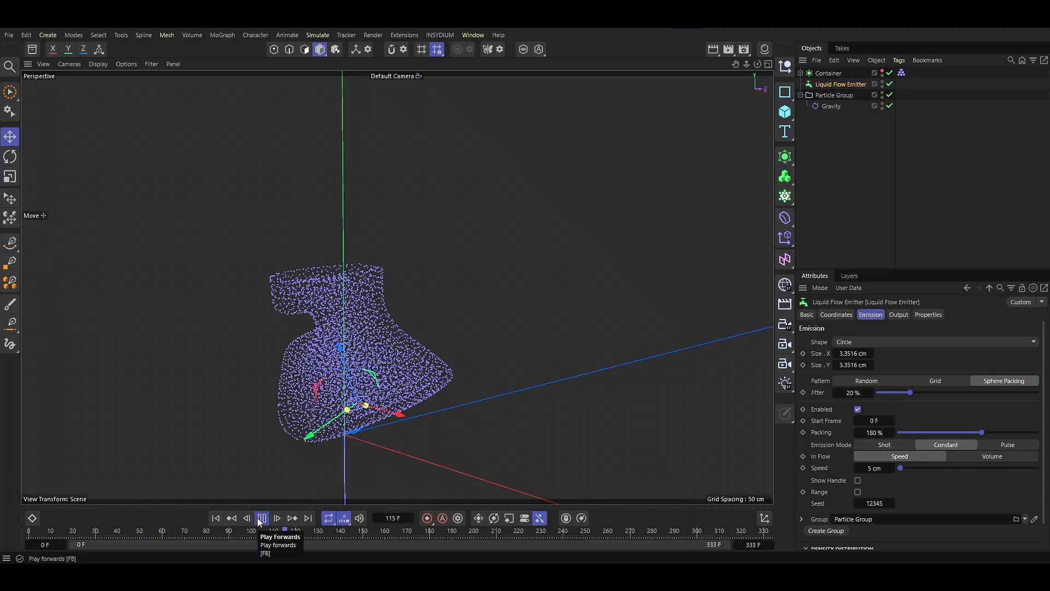
Examine the particle-filled bust from several side angles for escaping particles
{"action": "left_click", "coordinate": [259, 521]}
{"action": "left_click_drag", "start_coordinate": [334, 312], "coordinate": [307, 306], "text": "alt"}
{"action": "left_click_drag", "start_coordinate": [374, 292], "coordinate": [363, 291], "text": "alt"}
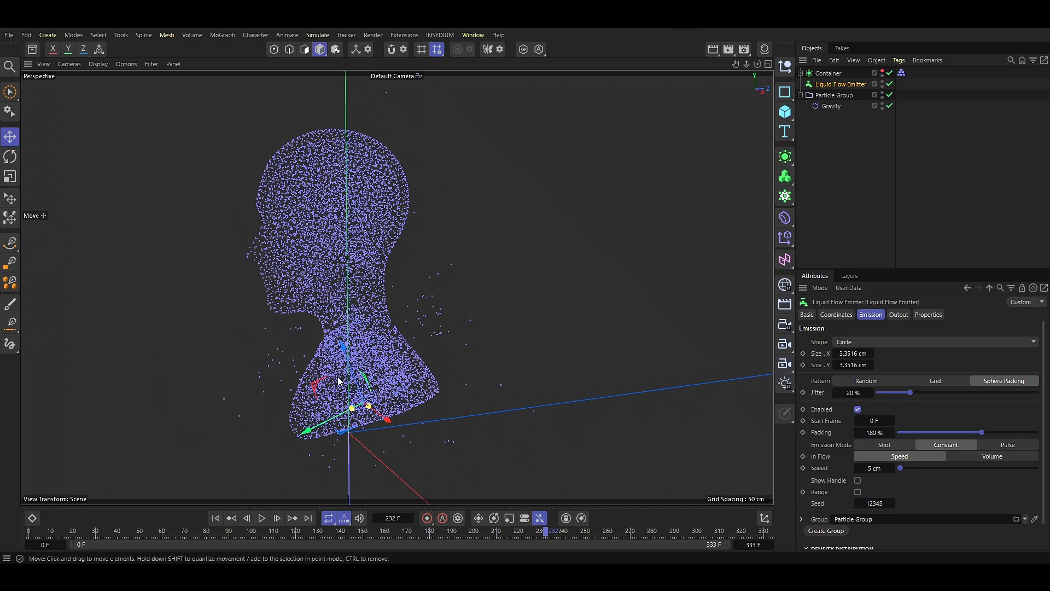
{"action": "left_click_drag", "start_coordinate": [223, 384], "coordinate": [249, 382], "text": "alt"}
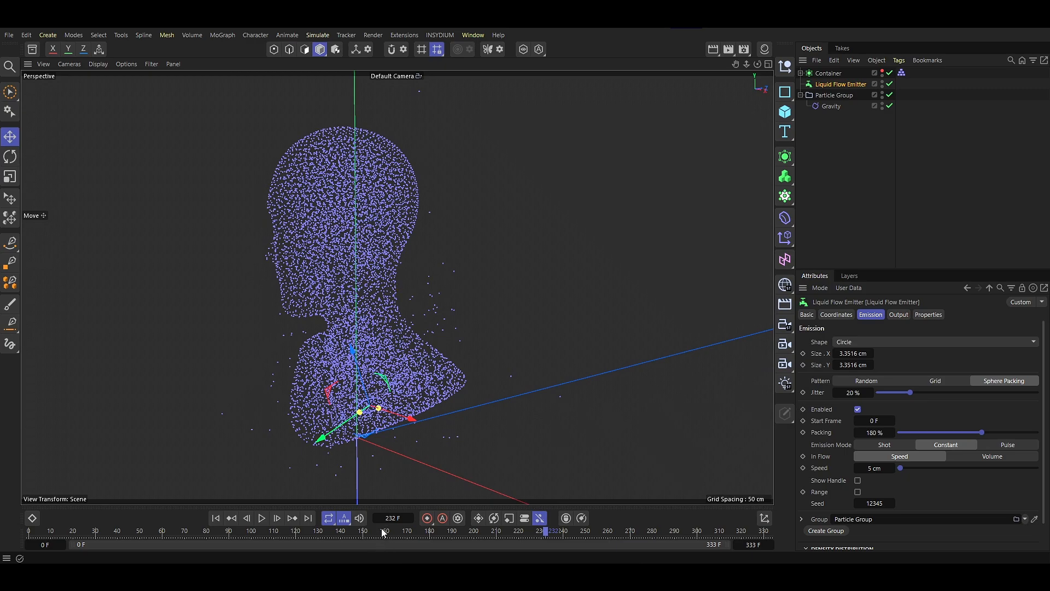
Limit the emission by enabling the emitter's Range with a Duration of 160 F, and replay the simulation from the start
{"action": "key", "text": "shift+f"}
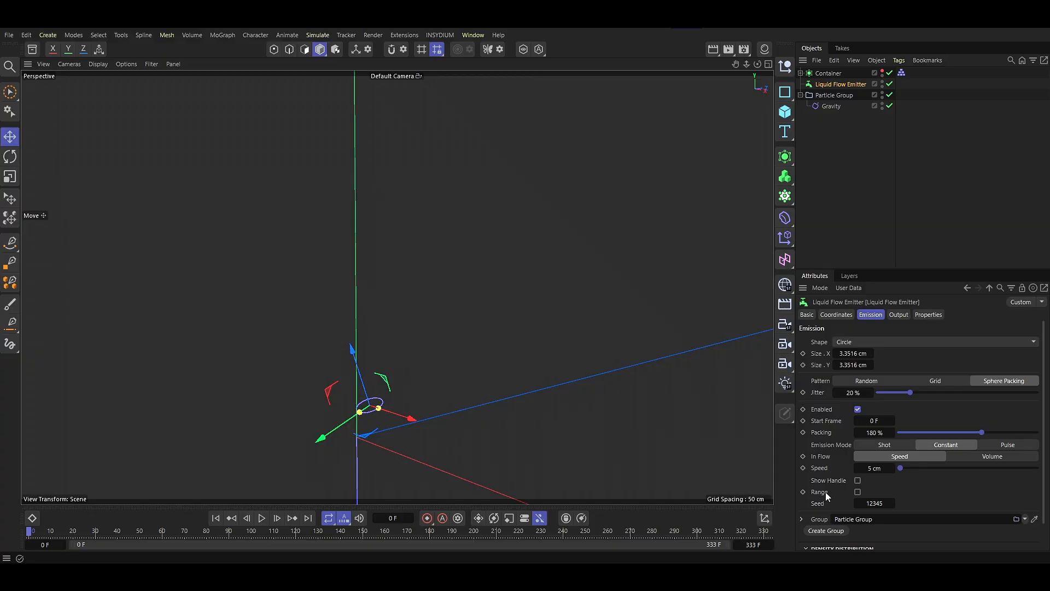
{"action": "left_click", "coordinate": [857, 491]}
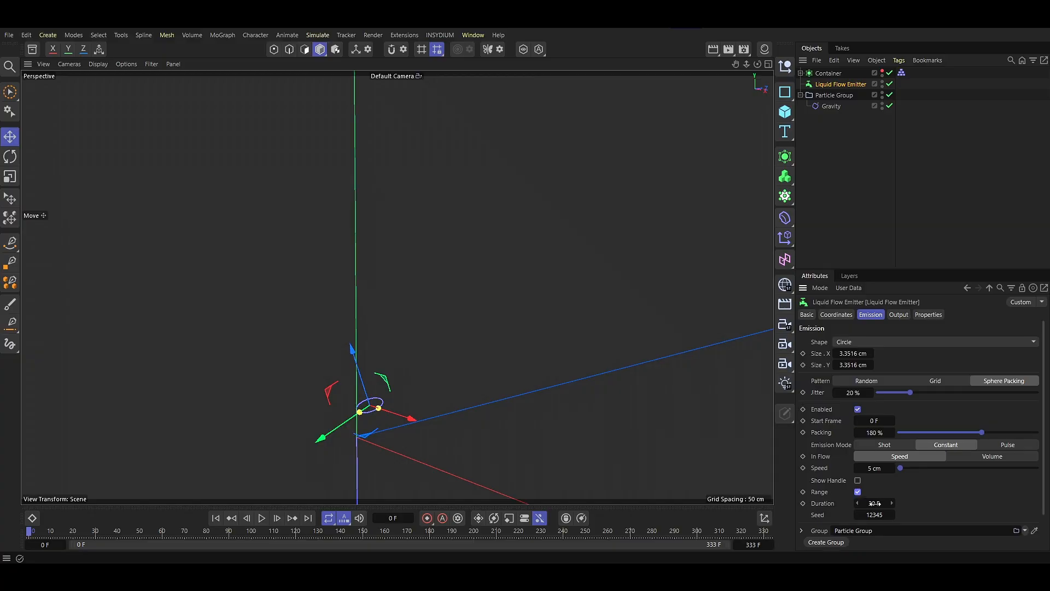
{"action": "type", "text": "160"}
{"action": "key", "text": "Return"}
{"action": "left_click", "coordinate": [261, 518]}
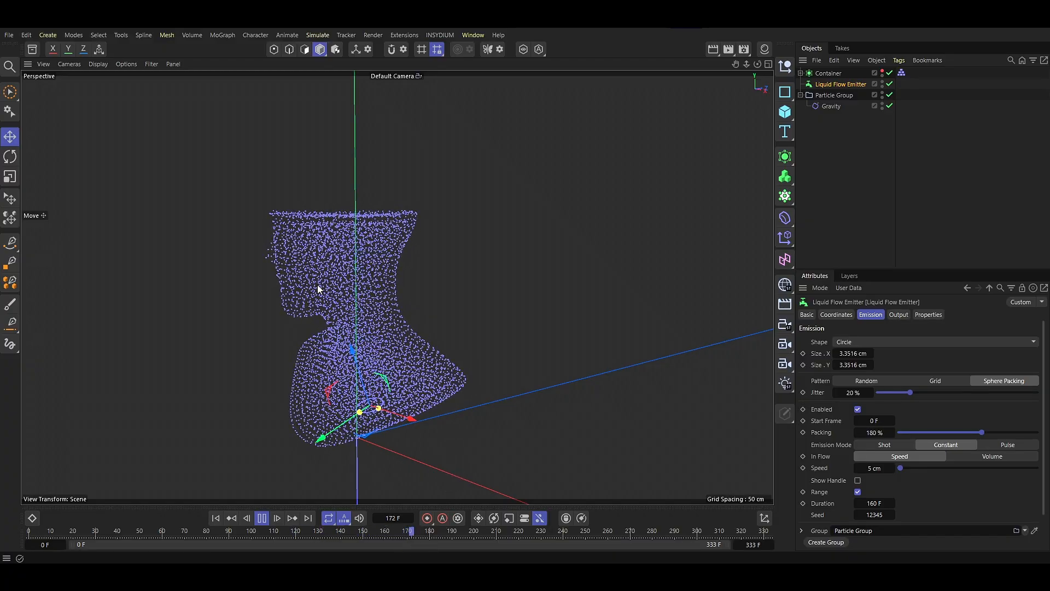
Stop and rewind the simulation, and add a Turbulence force inside the Particle Group below Gravity
{"action": "left_click_drag", "start_coordinate": [334, 307], "coordinate": [269, 362], "text": "alt"}
{"action": "key", "text": "F8"}
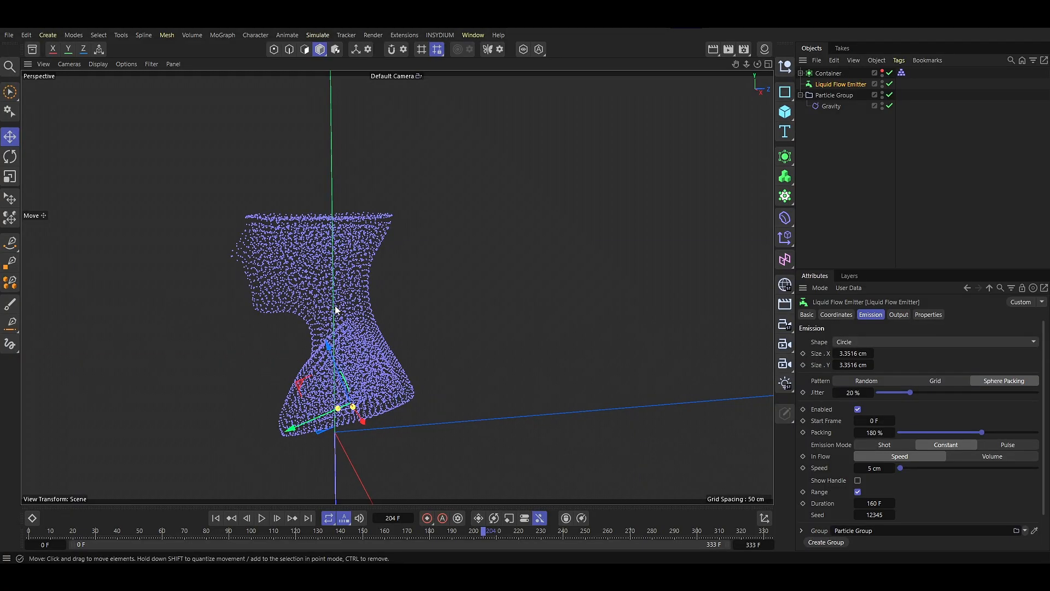
{"action": "key", "text": "shift+f"}
{"action": "left_click", "coordinate": [317, 34]}
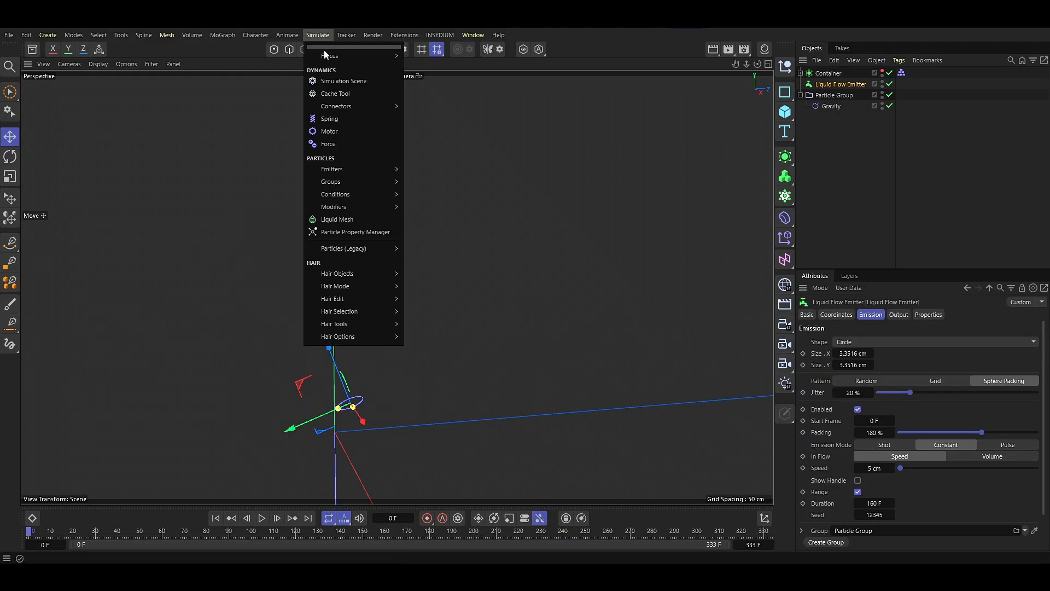
{"action": "mouse_move", "coordinate": [324, 53]}
{"action": "left_click", "coordinate": [438, 146]}
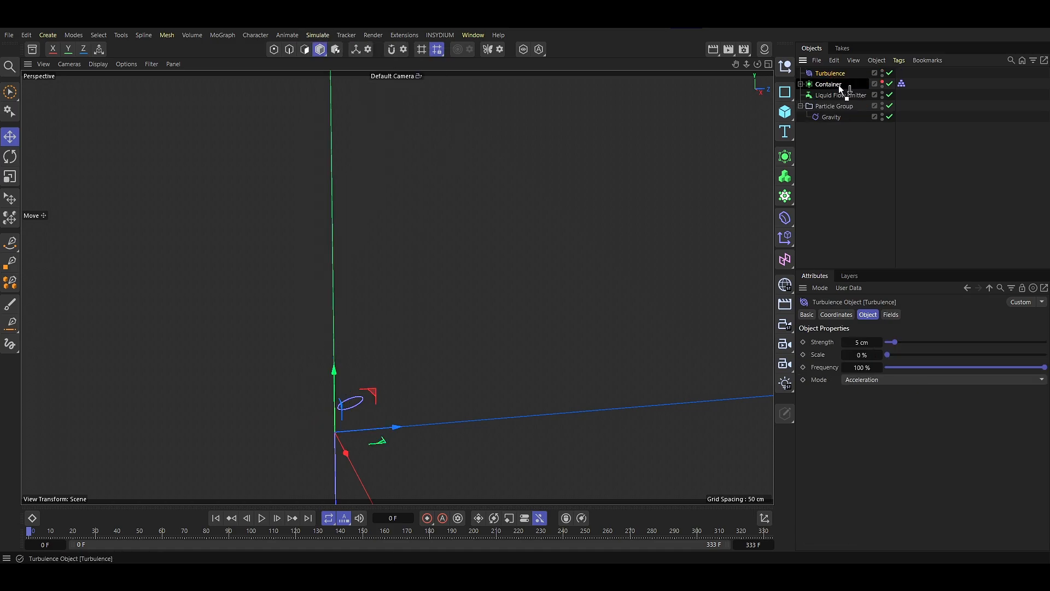
{"action": "left_click_drag", "start_coordinate": [840, 122], "coordinate": [836, 120]}
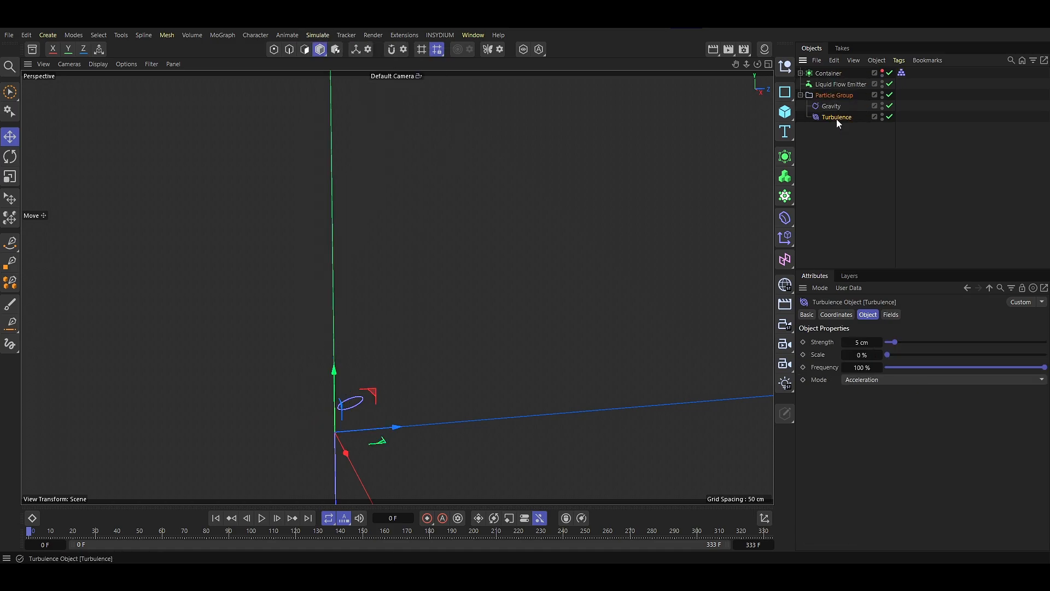
Set the Turbulence force's Strength to 10 cm and its Scale to 11%
{"action": "double_click", "coordinate": [860, 343]}
{"action": "type", "text": "10"}
{"action": "key", "text": "Return"}
{"action": "double_click", "coordinate": [862, 356]}
{"action": "type", "text": "11"}
{"action": "key", "text": "Return"}
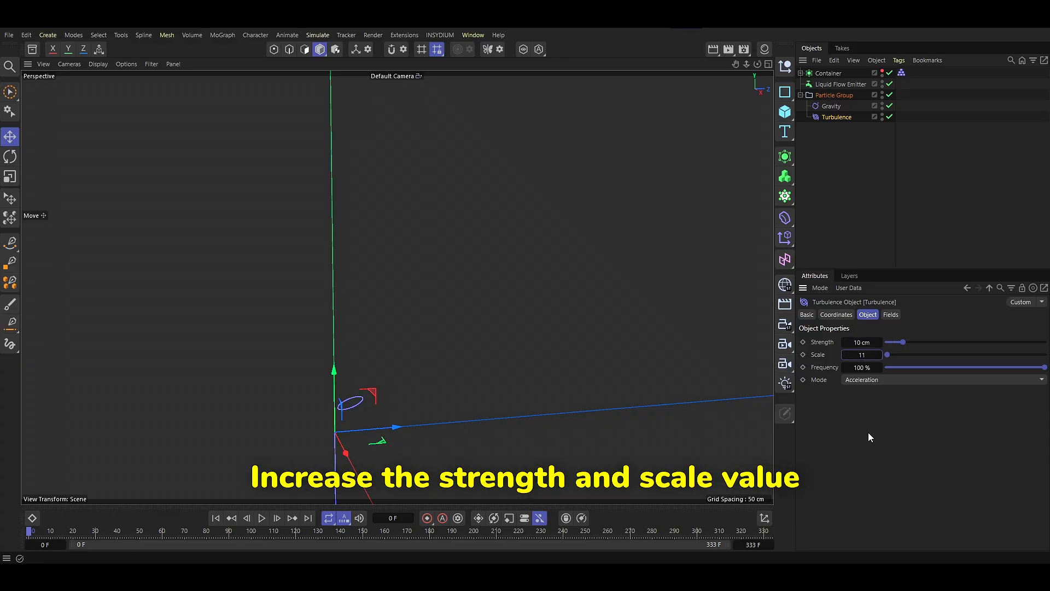
Add a Friction force with Strength 70 inside the Particle Group, and play the simulation
{"action": "left_click", "coordinate": [318, 35]}
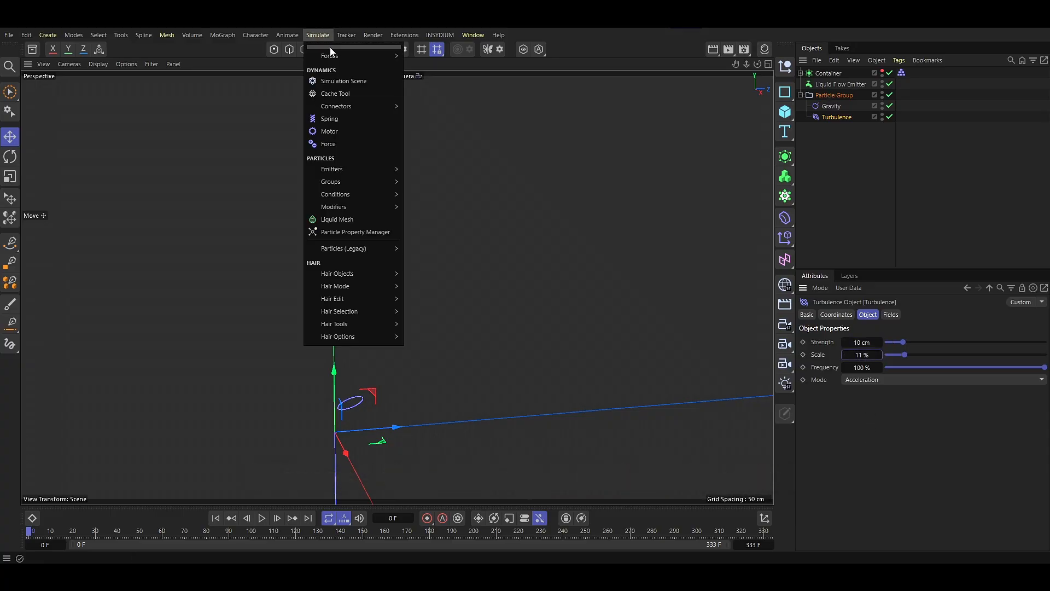
{"action": "mouse_move", "coordinate": [331, 56]}
{"action": "left_click", "coordinate": [423, 112]}
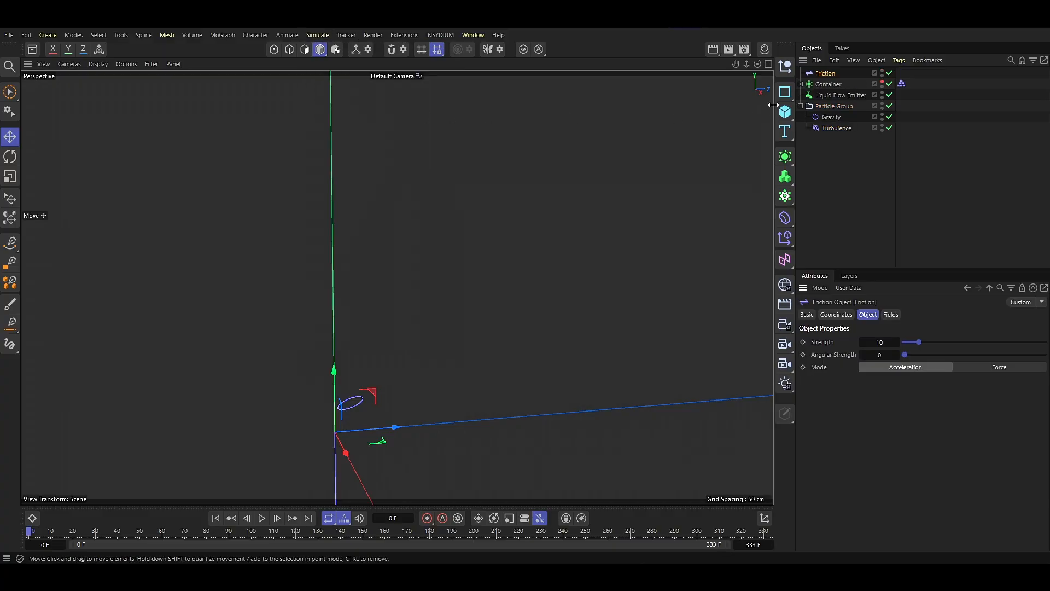
{"action": "left_click_drag", "start_coordinate": [842, 129], "coordinate": [842, 133]}
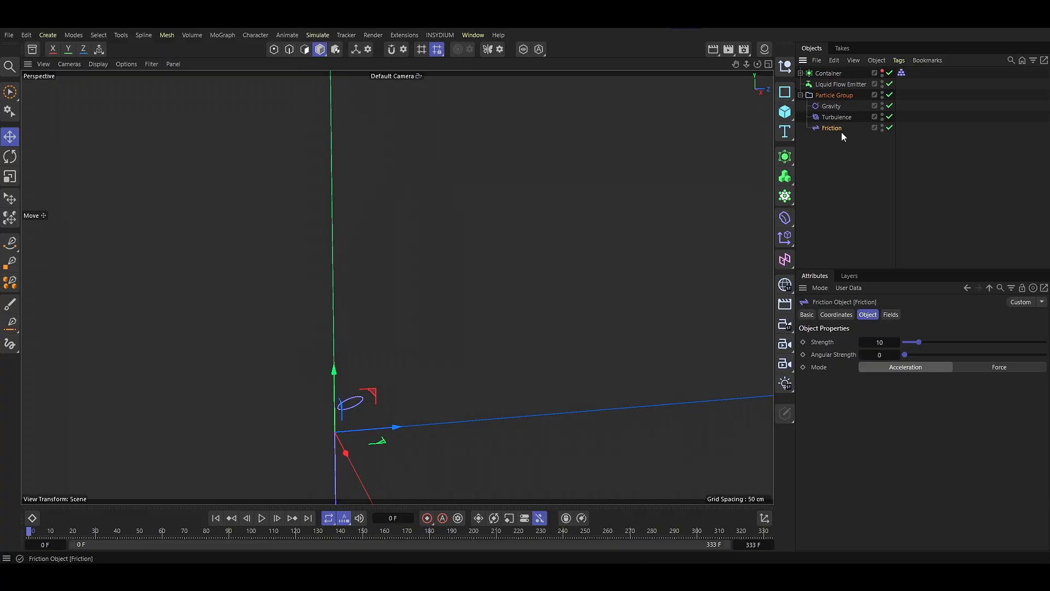
{"action": "left_click", "coordinate": [876, 341]}
{"action": "type", "text": "70"}
{"action": "key", "text": "Return"}
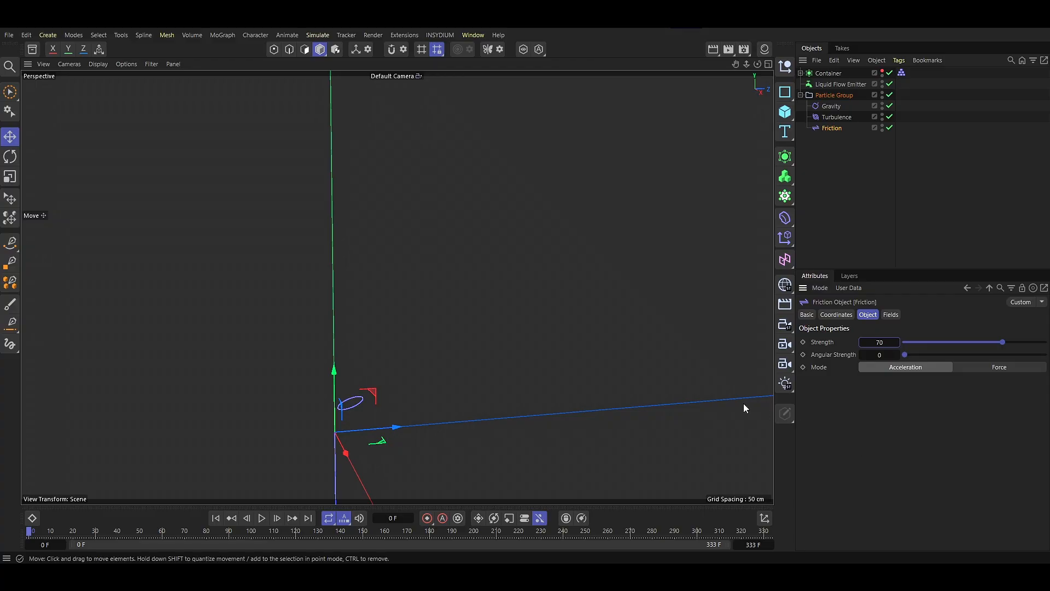
{"action": "left_click", "coordinate": [261, 518]}
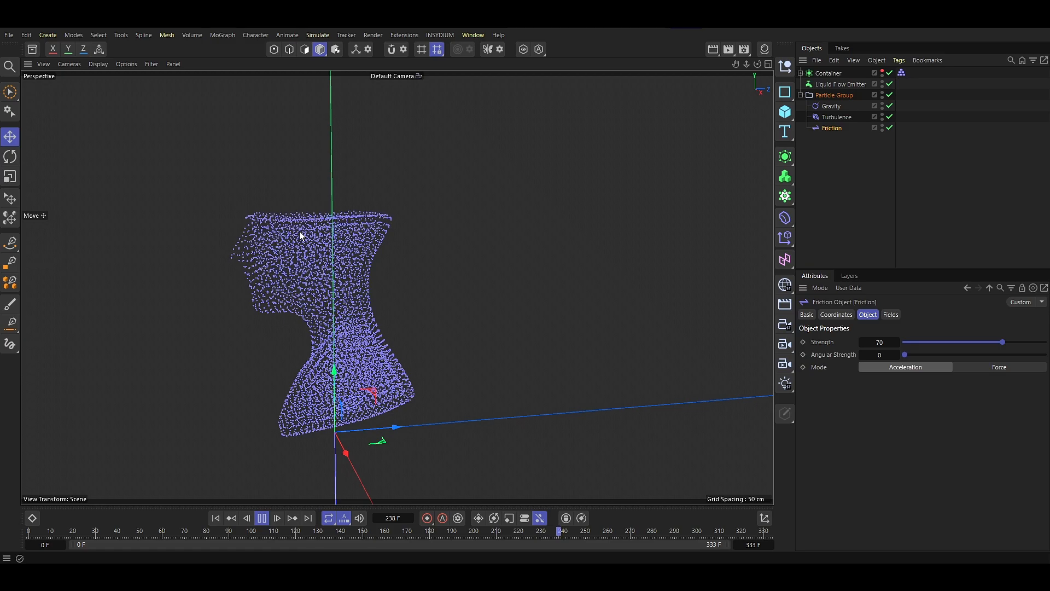
Raise the Turbulence force's Strength to 50 cm and replay the simulation
{"action": "left_click", "coordinate": [836, 117]}
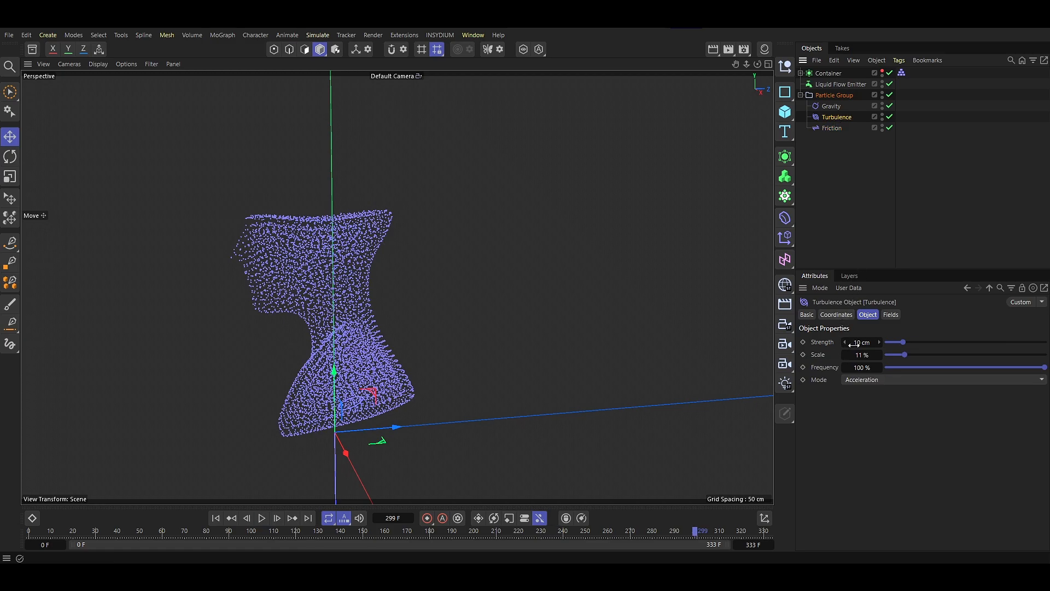
{"action": "left_click", "coordinate": [854, 343]}
{"action": "type", "text": "50"}
{"action": "key", "text": "Return"}
{"action": "left_click", "coordinate": [262, 517]}
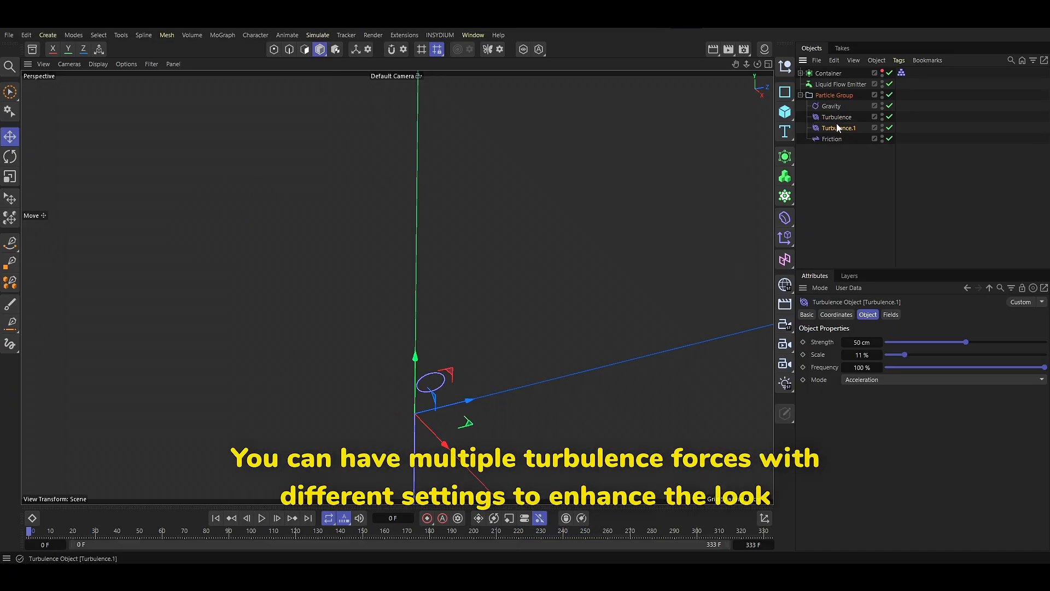
Give the duplicated Turbulence force a Strength of 20 cm and a Scale of 5%
{"action": "left_click", "coordinate": [861, 341]}
{"action": "type", "text": "20"}
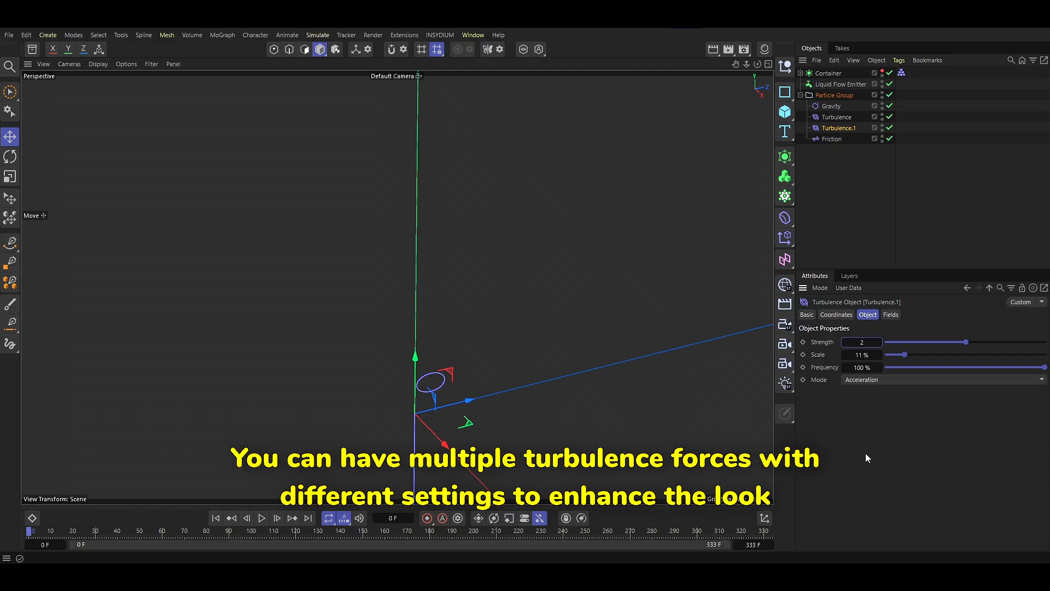
{"action": "key", "text": "Tab"}
{"action": "type", "text": "5"}
{"action": "key", "text": "Return"}
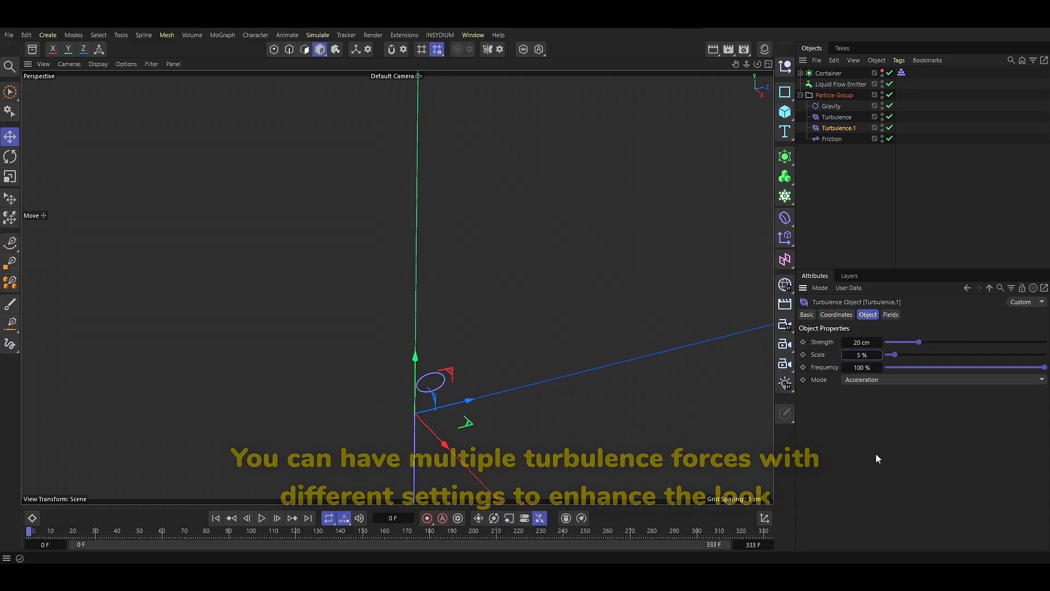
Play the simulation and examine how the two turbulence forces move the particles inside the bust
{"action": "left_click", "coordinate": [262, 518]}
{"action": "left_click_drag", "start_coordinate": [322, 461], "coordinate": [324, 428], "text": "alt"}
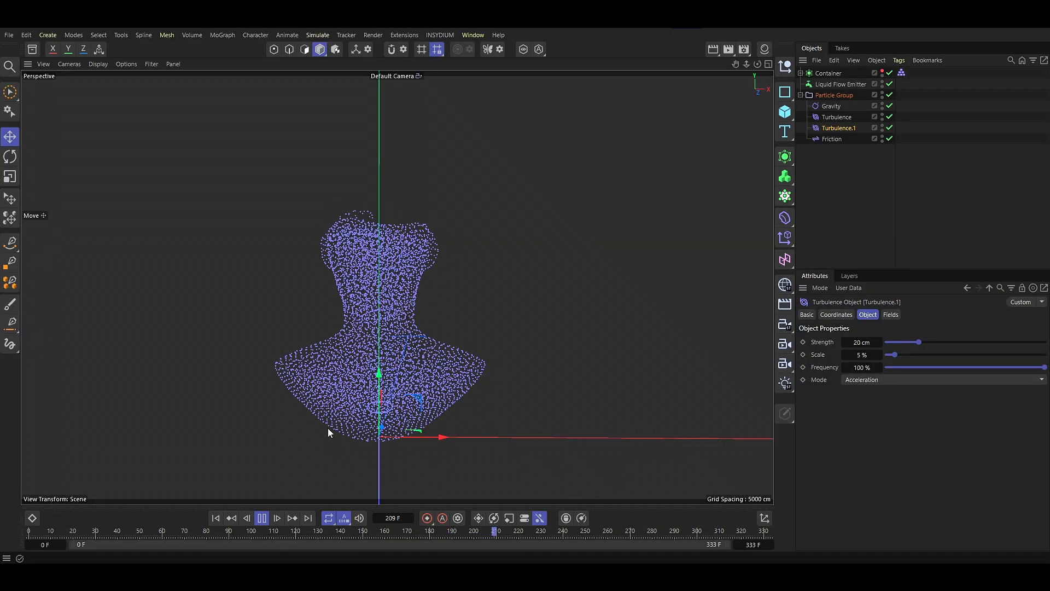
{"action": "left_click", "coordinate": [262, 517]}
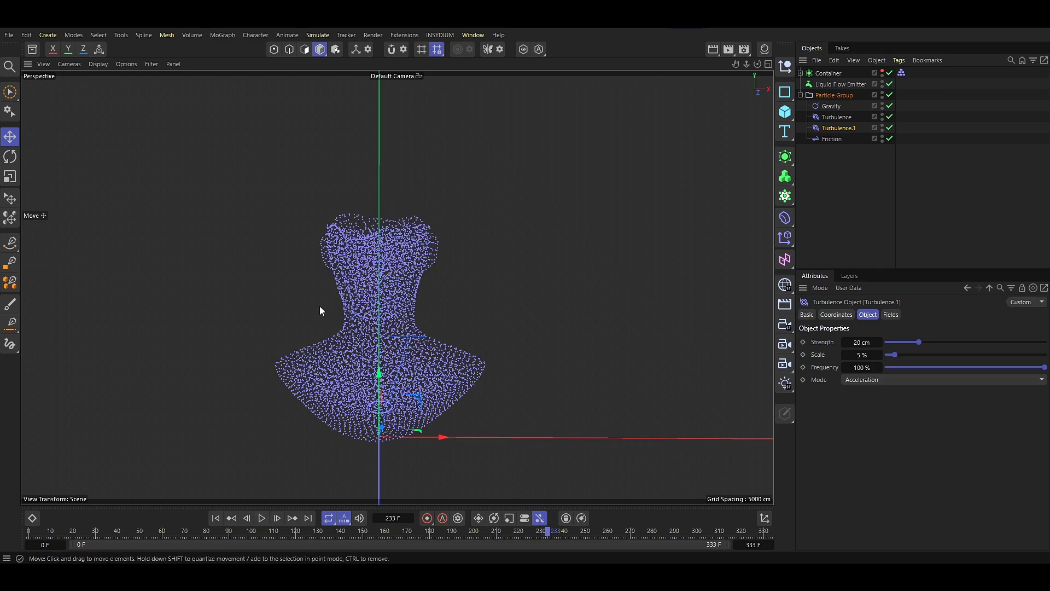
{"action": "left_click_drag", "start_coordinate": [320, 310], "coordinate": [296, 320], "text": "alt"}
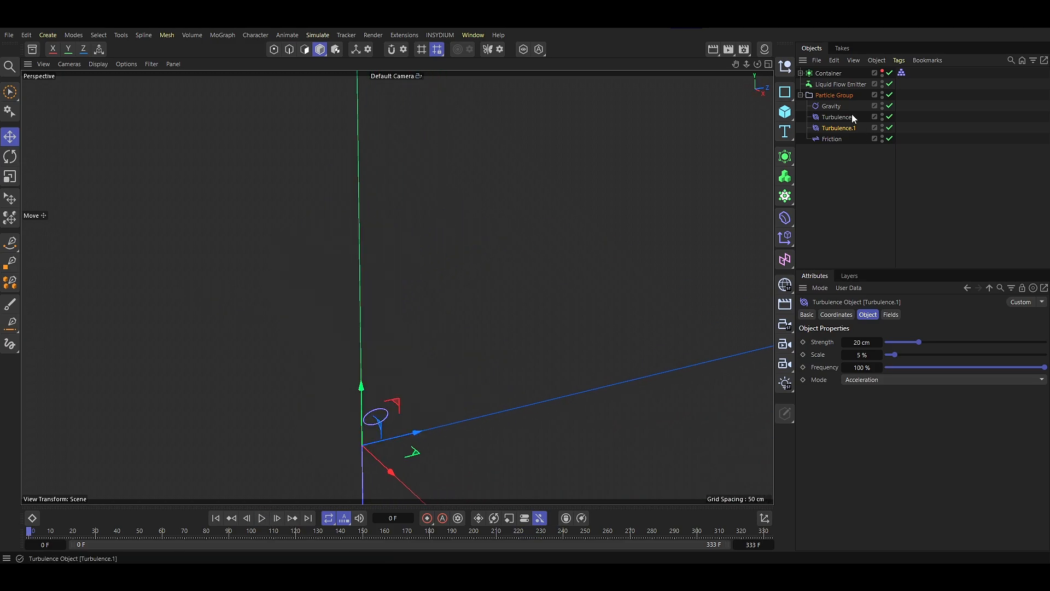
Create a Cloner with Multi-Instance mode that distributes clones in Object mode onto the Particle Group
{"action": "left_click", "coordinate": [800, 95]}
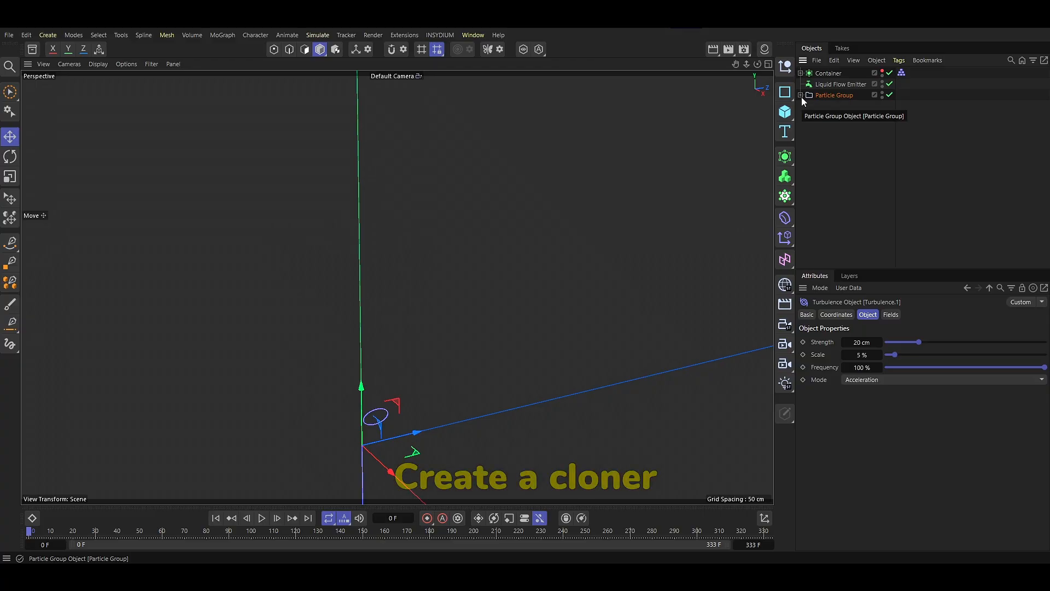
{"action": "left_click", "coordinate": [785, 198]}
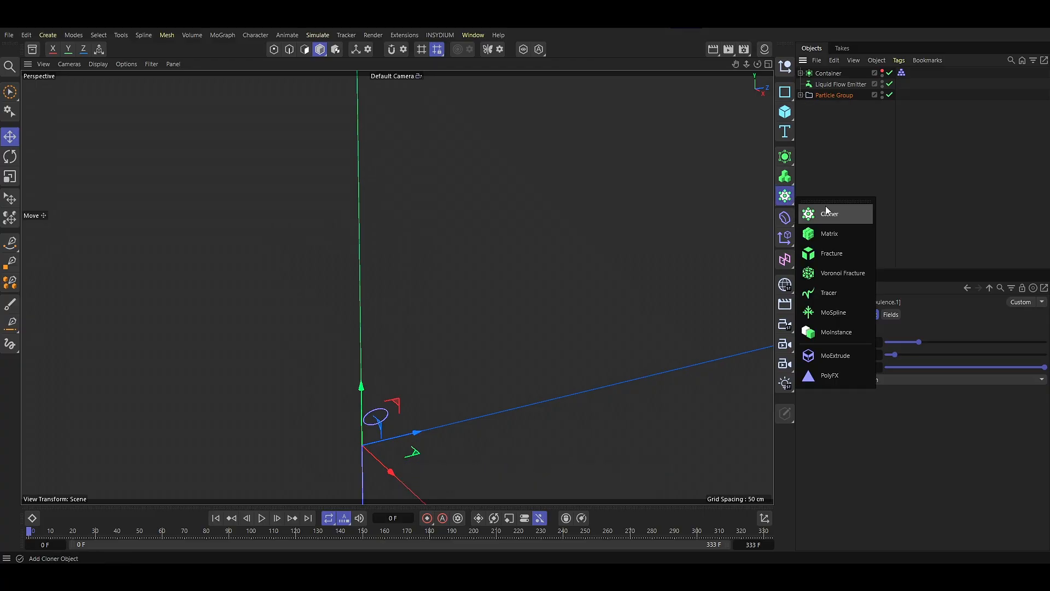
{"action": "left_click", "coordinate": [826, 207]}
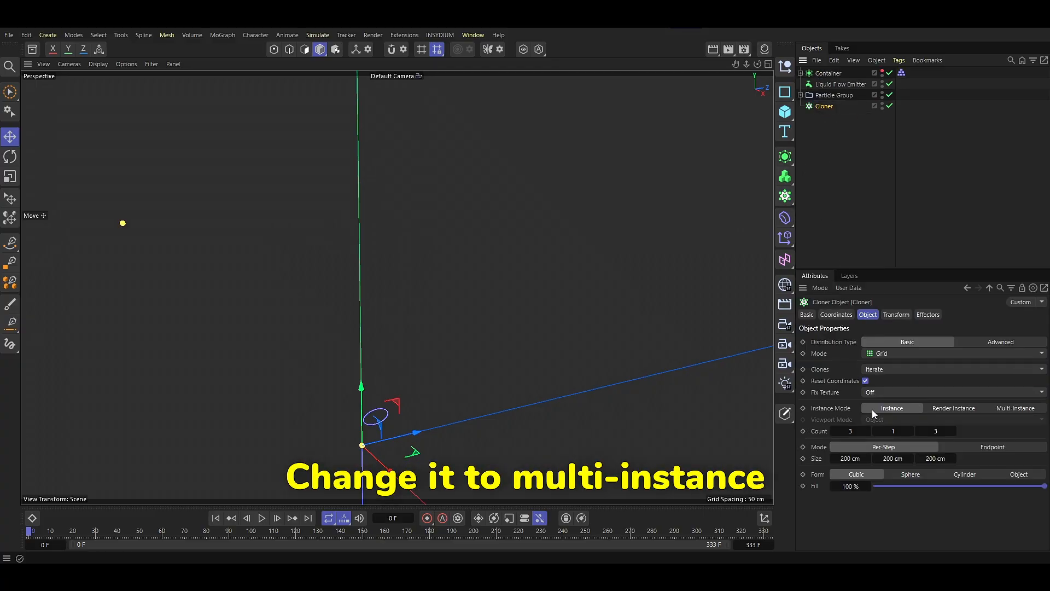
{"action": "left_click", "coordinate": [1015, 408]}
{"action": "left_click", "coordinate": [898, 355]}
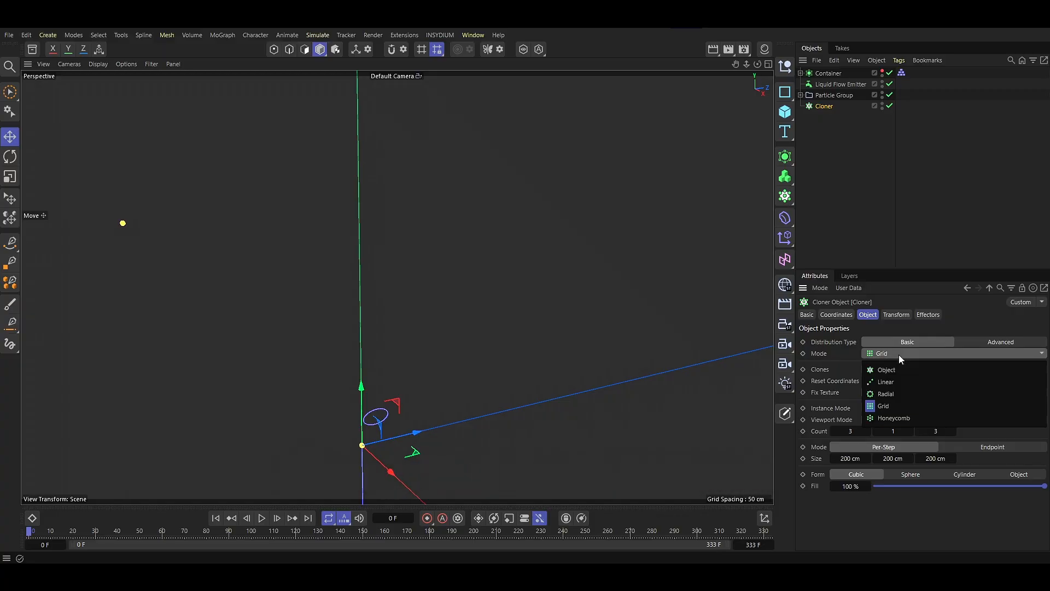
{"action": "left_click", "coordinate": [900, 368]}
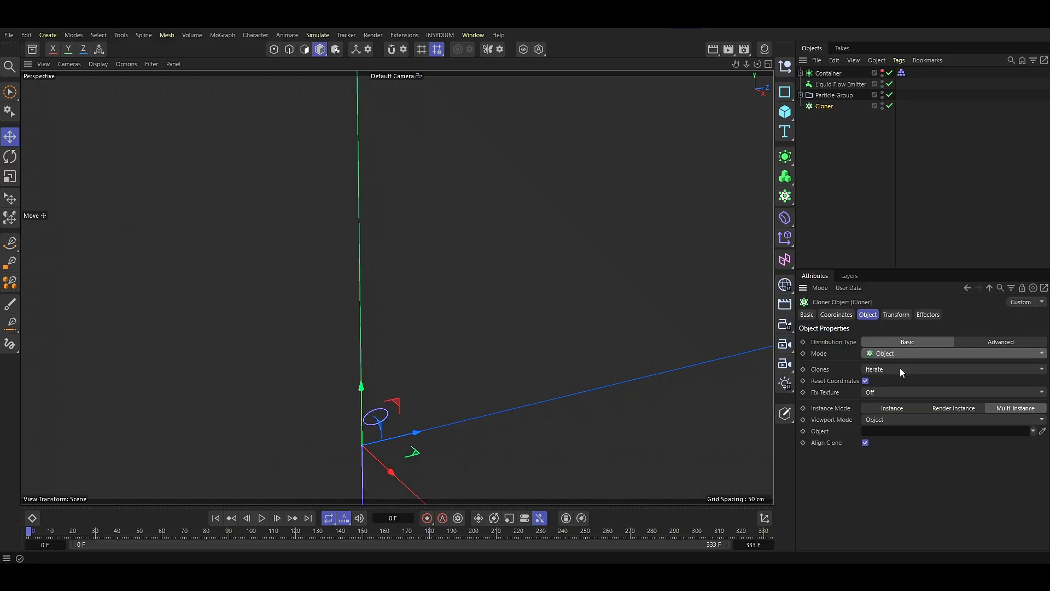
{"action": "left_click_drag", "start_coordinate": [825, 96], "coordinate": [880, 437]}
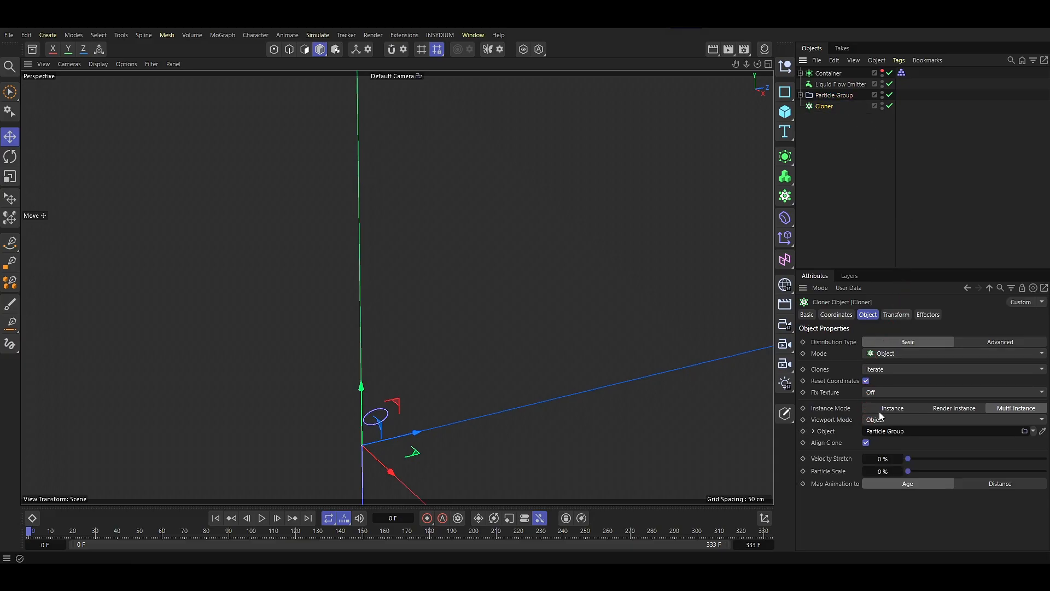
Add a sphere with a radius of 1 cm and 8 segments, and make it a child of the Cloner
{"action": "left_click", "coordinate": [785, 112]}
{"action": "left_click", "coordinate": [885, 170]}
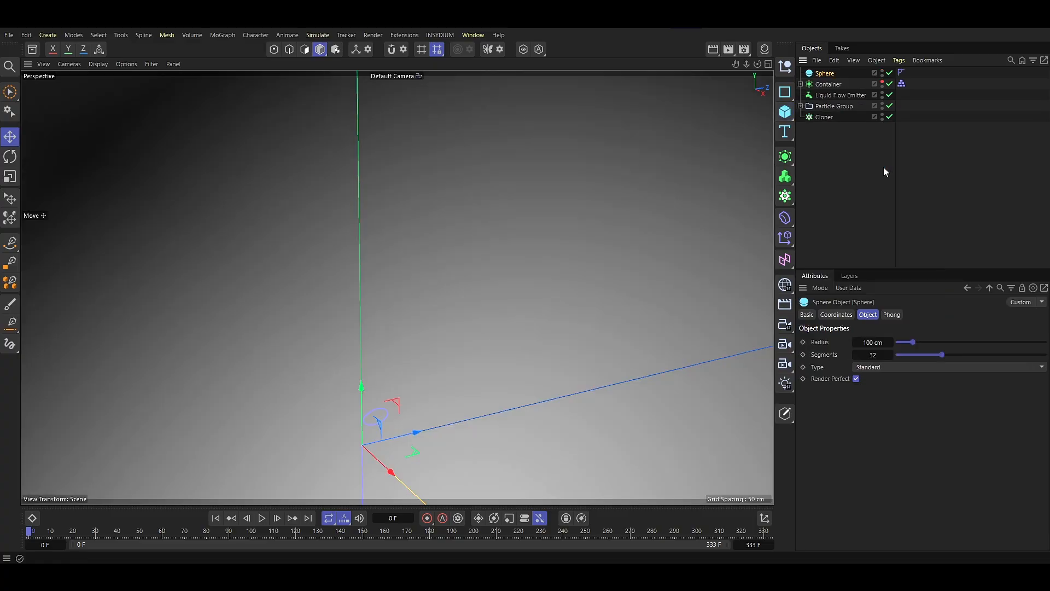
{"action": "double_click", "coordinate": [872, 342]}
{"action": "type", "text": "1"}
{"action": "key", "text": "Return"}
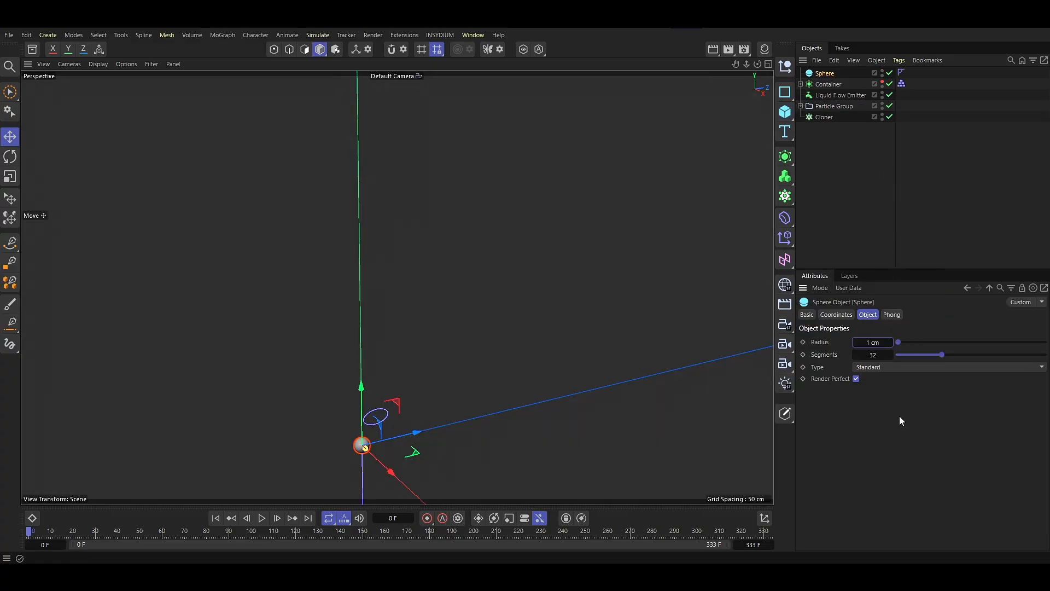
{"action": "double_click", "coordinate": [873, 354]}
{"action": "type", "text": "8"}
{"action": "key", "text": "Return"}
{"action": "left_click_drag", "start_coordinate": [819, 73], "coordinate": [824, 117]}
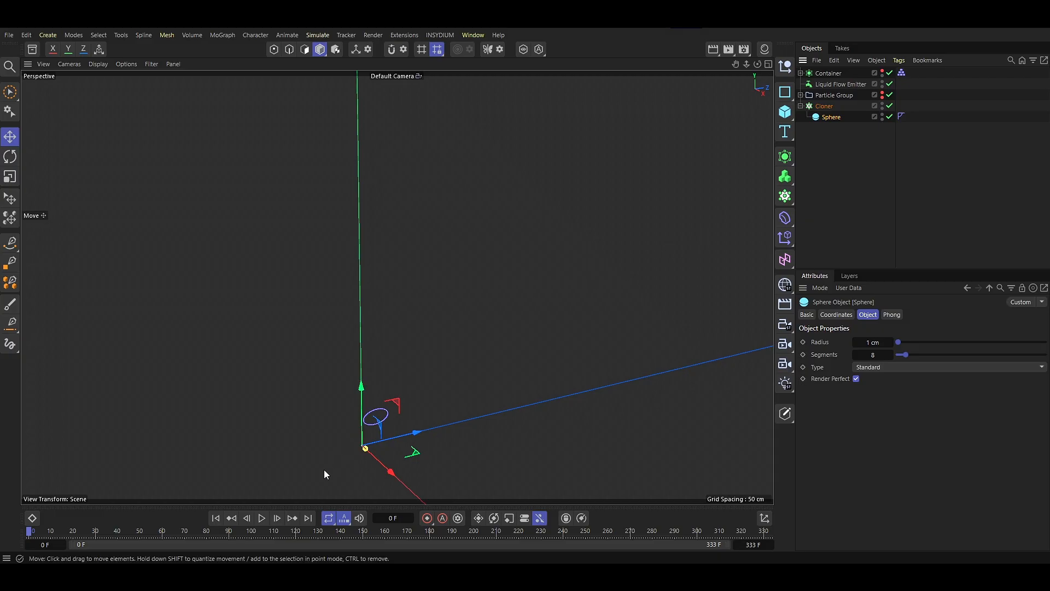
Play the simulation to about frame 127 and check the size of the cloned spheres
{"action": "left_click", "coordinate": [263, 518]}
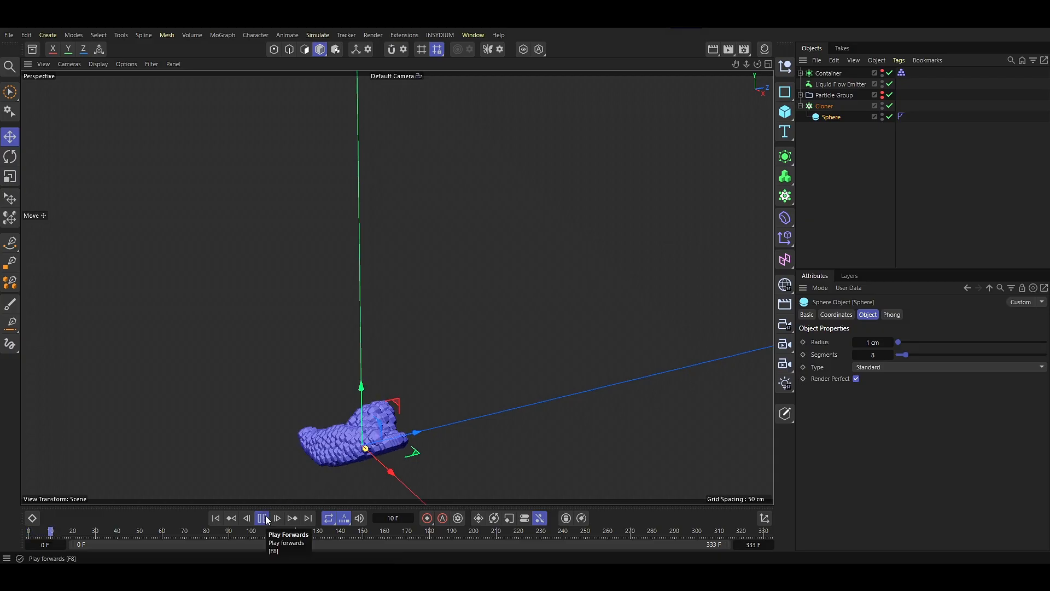
{"action": "left_click_drag", "start_coordinate": [378, 370], "coordinate": [322, 334], "text": "alt"}
{"action": "left_click", "coordinate": [262, 518]}
Reduce the cloned sphere's radius, trying 0.5 cm and settling on 0.3 cm
{"action": "double_click", "coordinate": [874, 342]}
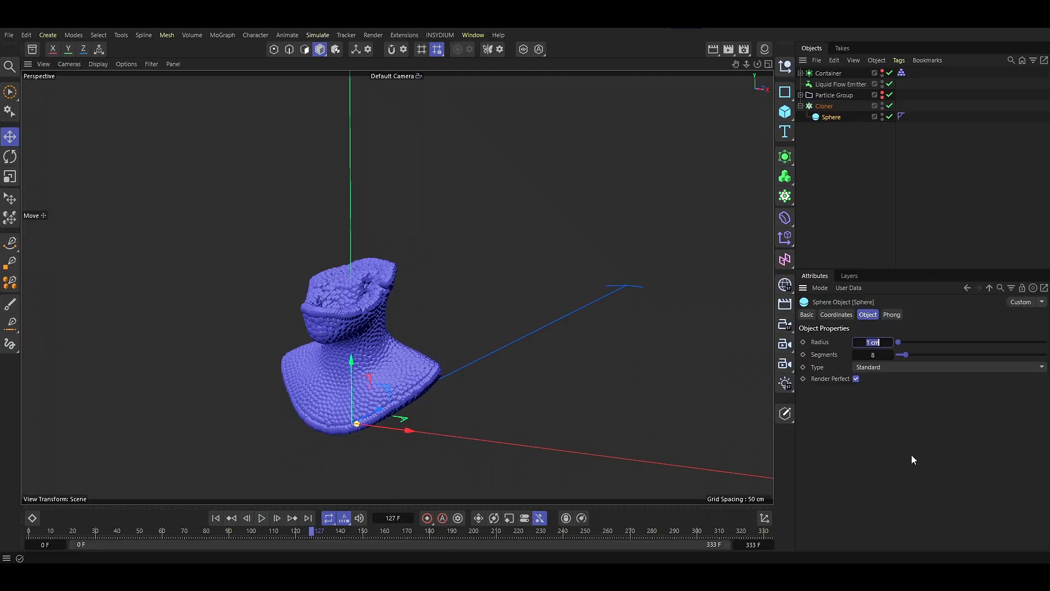
{"action": "type", "text": "0.5"}
{"action": "key", "text": "Return"}
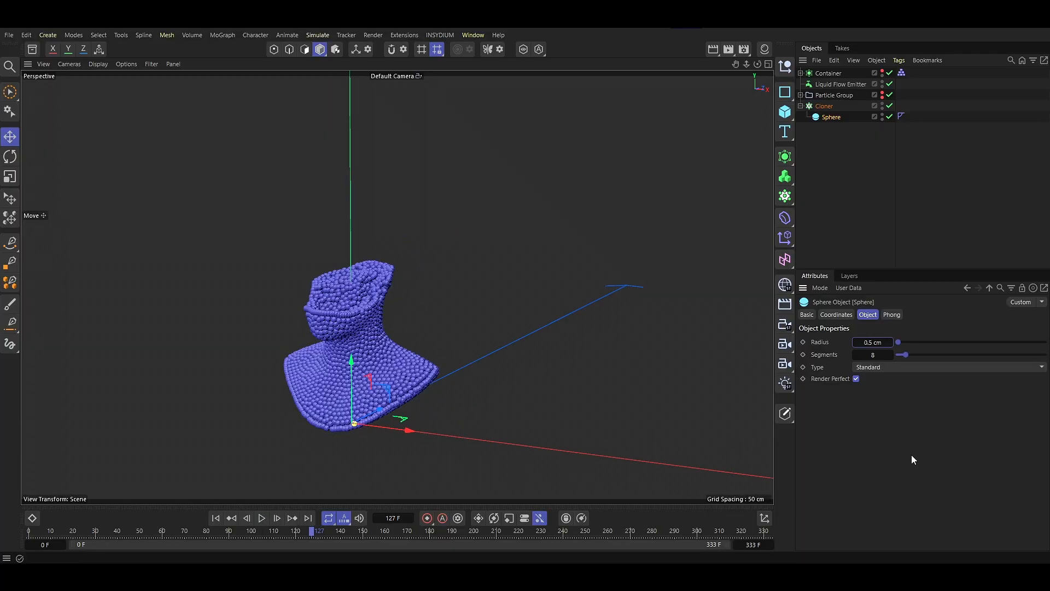
{"action": "double_click", "coordinate": [875, 343]}
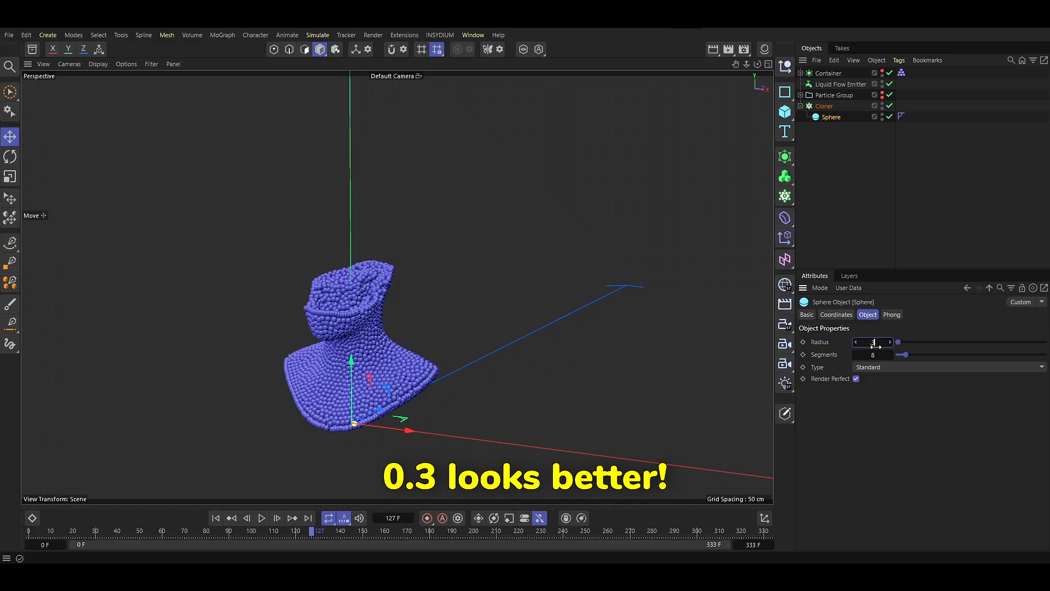
{"action": "key", "text": "Return"}
Play the simulation with the smaller spheres, inspect the bust from the front and side, and rewind to the start
{"action": "left_click_drag", "start_coordinate": [309, 362], "coordinate": [349, 322], "text": "alt"}
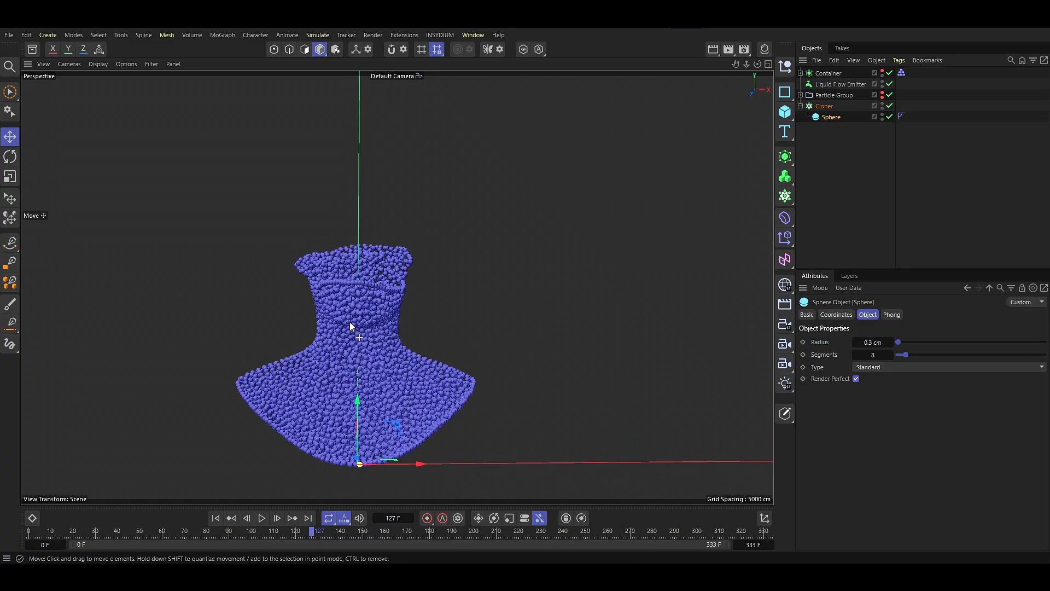
{"action": "left_click", "coordinate": [264, 518]}
{"action": "left_click_drag", "start_coordinate": [347, 331], "coordinate": [290, 339], "text": "alt"}
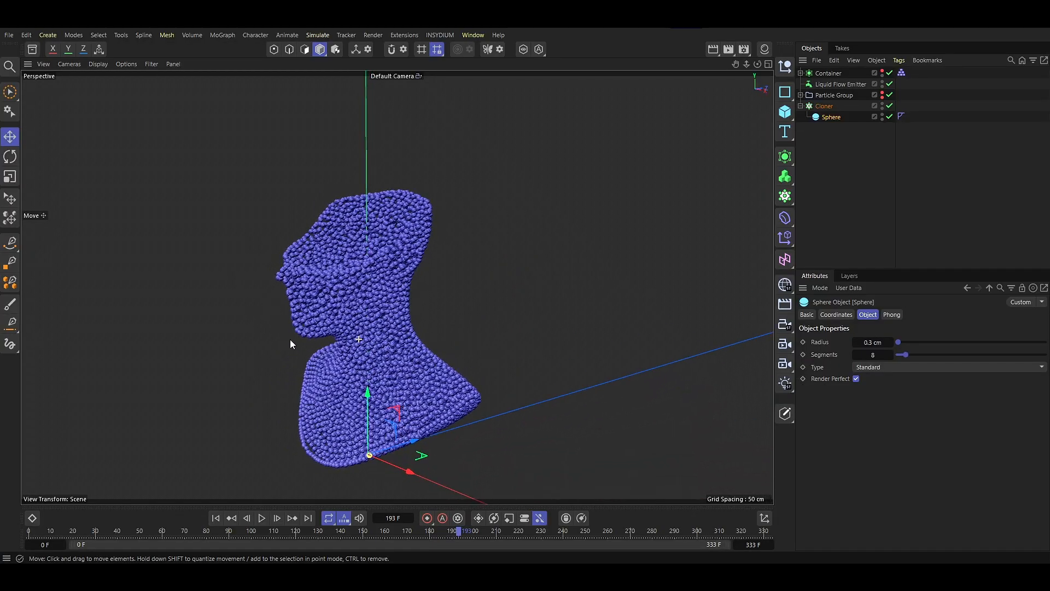
{"action": "left_click", "coordinate": [216, 518]}
Add a Color Mapper particle modifier and place it in the Particle Group below Friction
{"action": "left_click", "coordinate": [323, 36]}
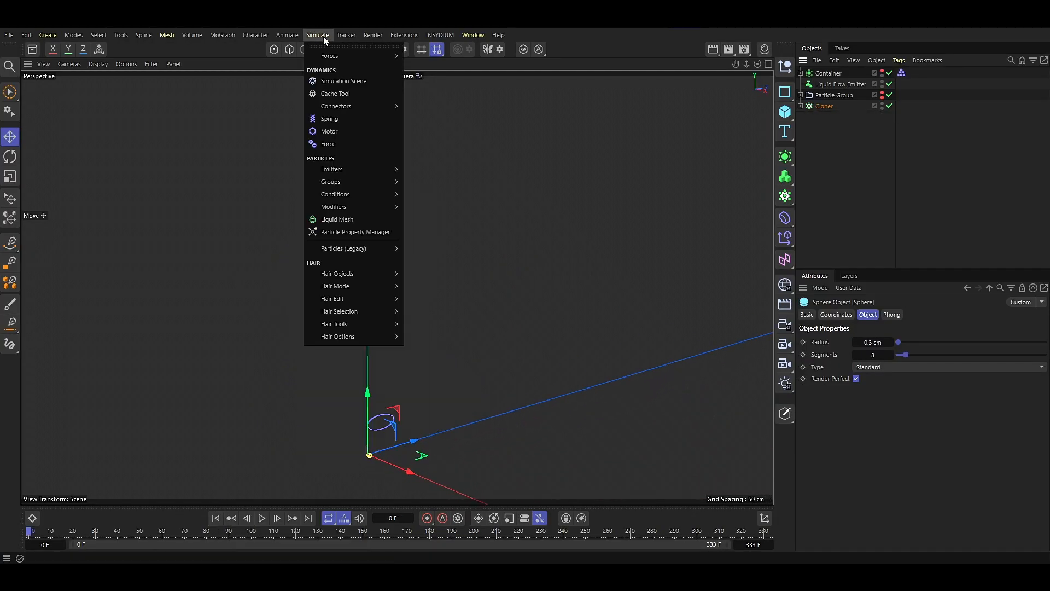
{"action": "mouse_move", "coordinate": [356, 205]}
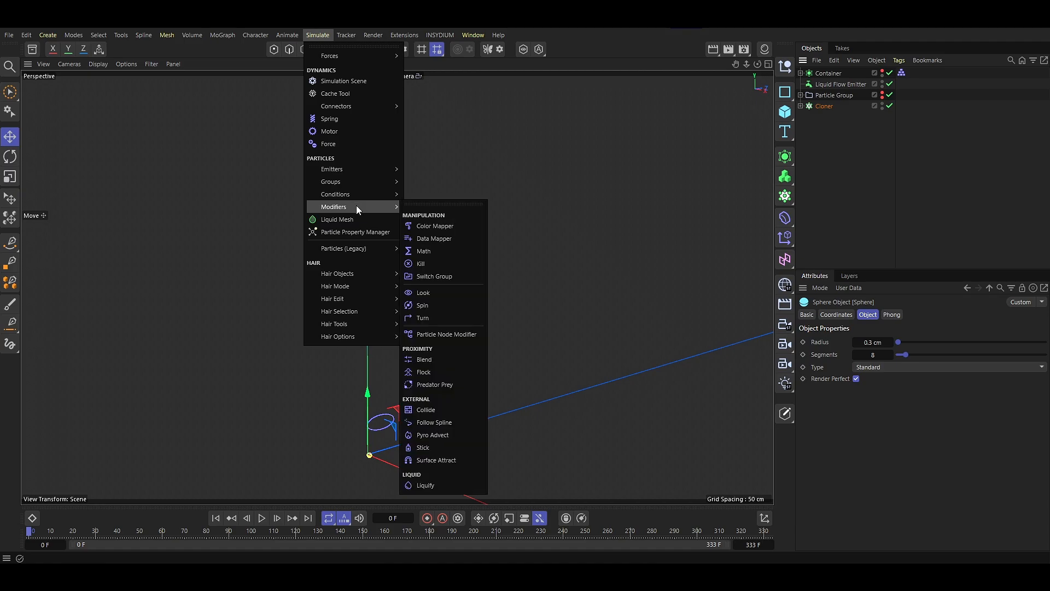
{"action": "left_click", "coordinate": [441, 228]}
{"action": "left_click", "coordinate": [800, 105]}
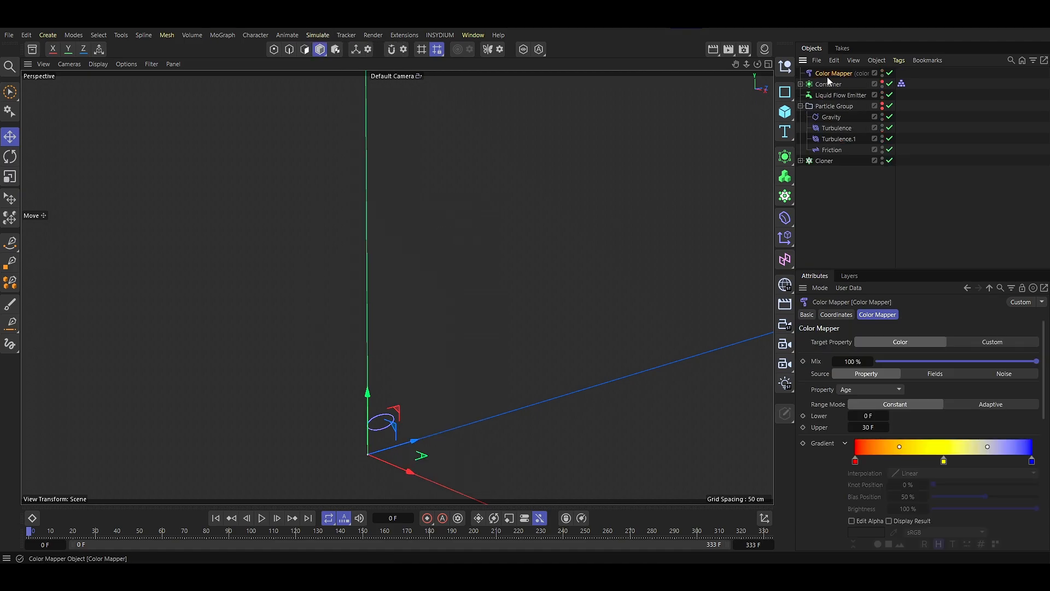
{"action": "left_click_drag", "start_coordinate": [840, 100], "coordinate": [839, 153]}
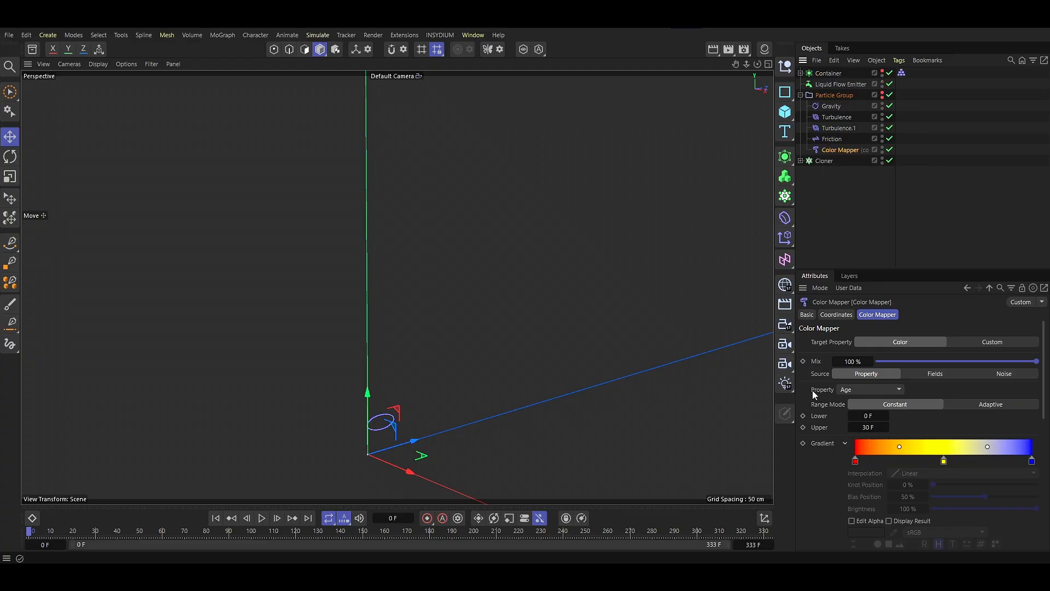
Map the Color Mapper to the Velocity Speed property and load the Coldesque gradient preset
{"action": "left_click", "coordinate": [854, 389]}
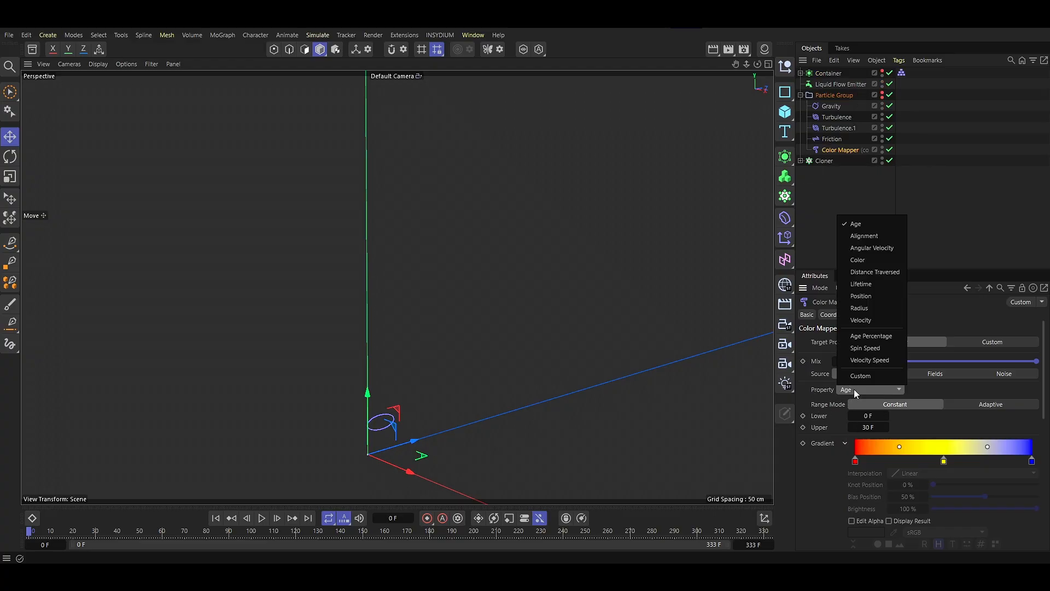
{"action": "left_click", "coordinate": [866, 361]}
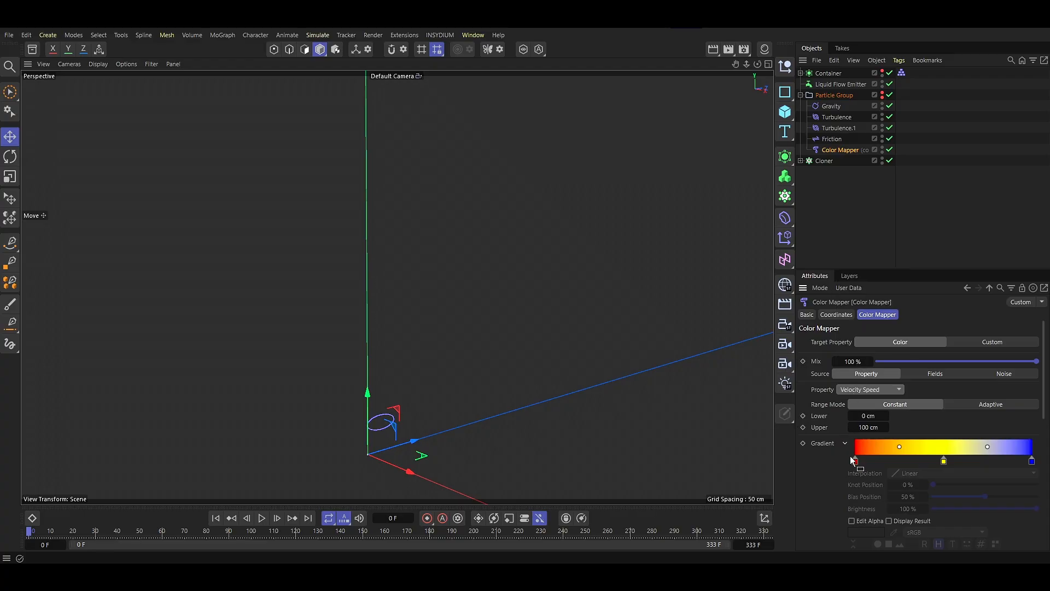
{"action": "scroll", "coordinate": [834, 480], "scroll_direction": "down", "scroll_amount": 3}
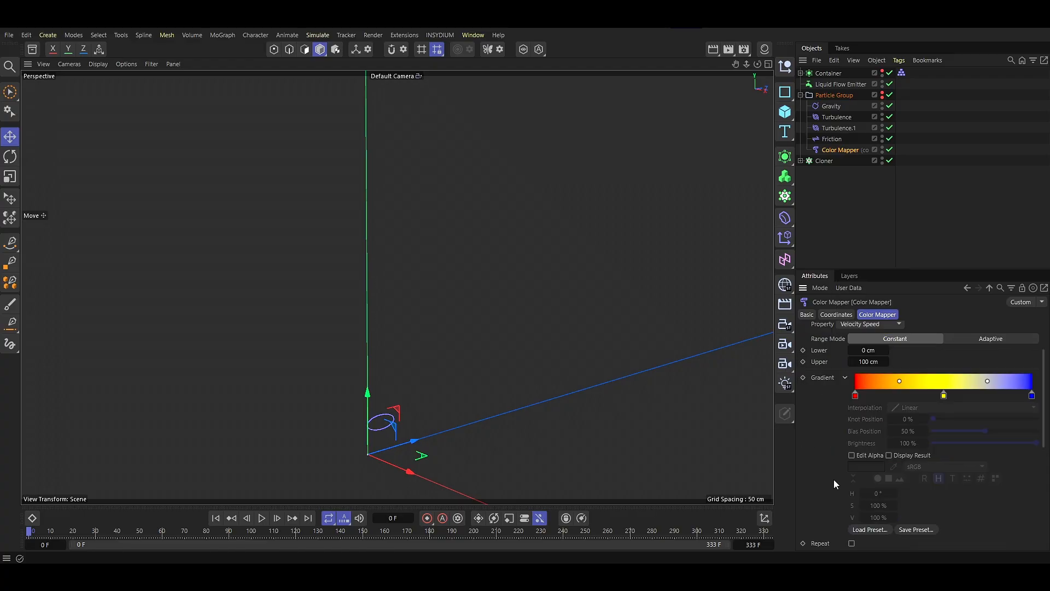
{"action": "left_click", "coordinate": [869, 530]}
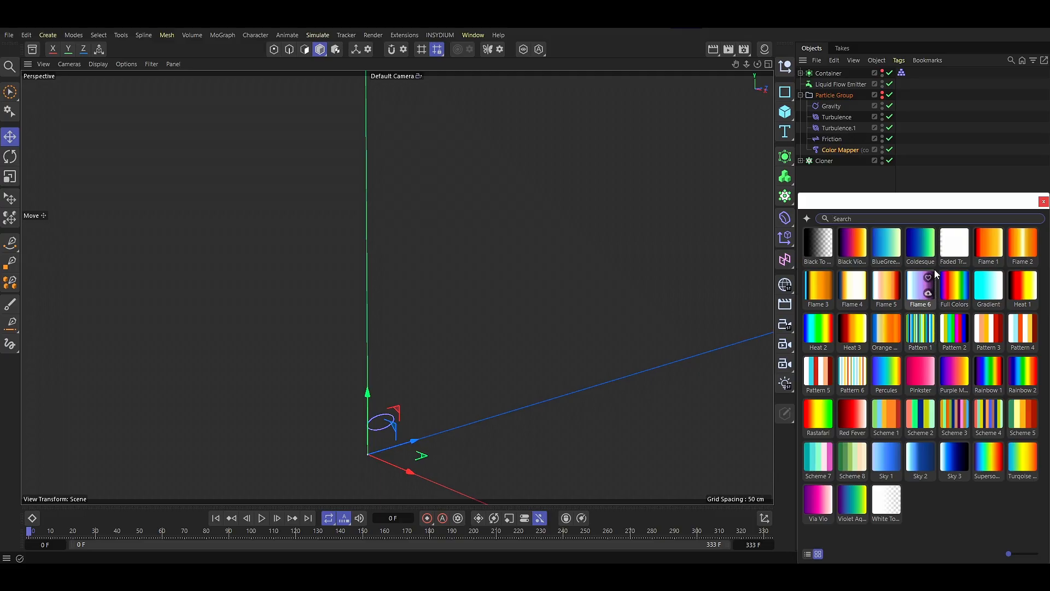
{"action": "double_click", "coordinate": [922, 251]}
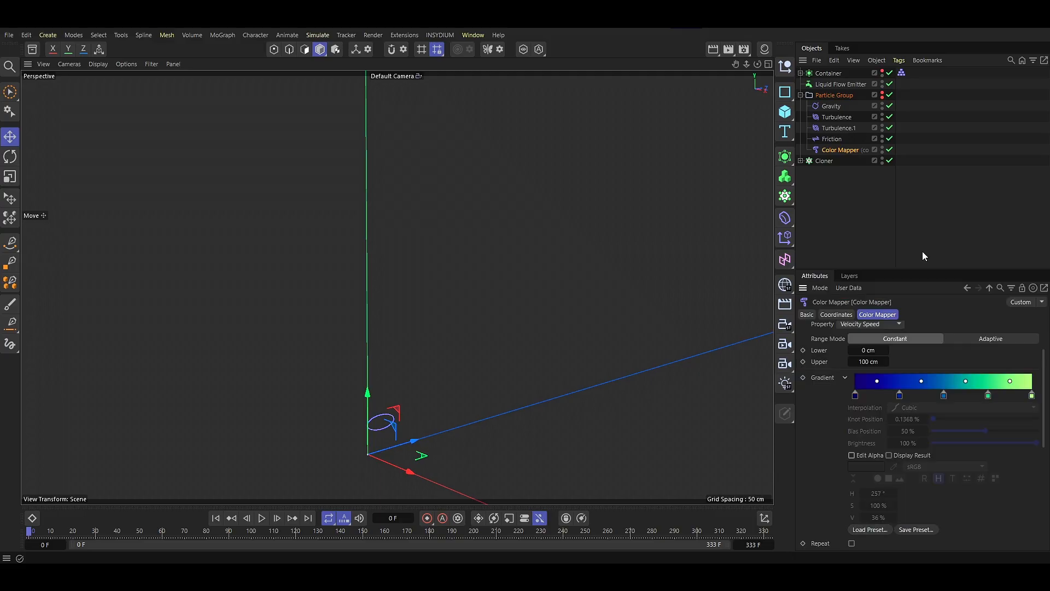
Play the simulation, check the velocity colors on the bust from several angles, and disable the Color Mapper
{"action": "left_click", "coordinate": [262, 518]}
{"action": "left_click_drag", "start_coordinate": [285, 353], "coordinate": [337, 356], "text": "alt"}
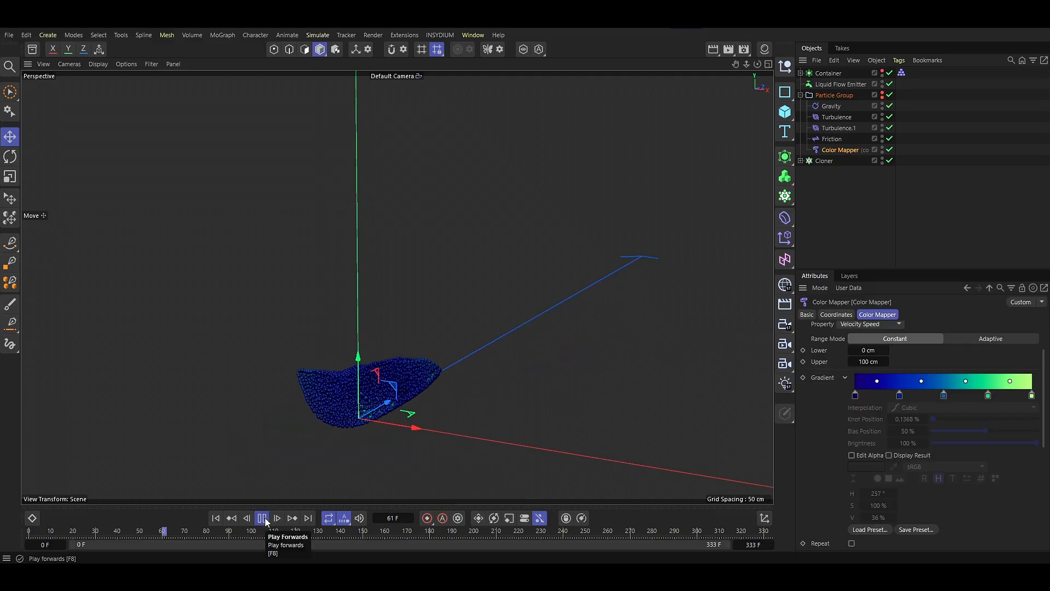
{"action": "left_click_drag", "start_coordinate": [451, 359], "coordinate": [188, 308], "text": "alt"}
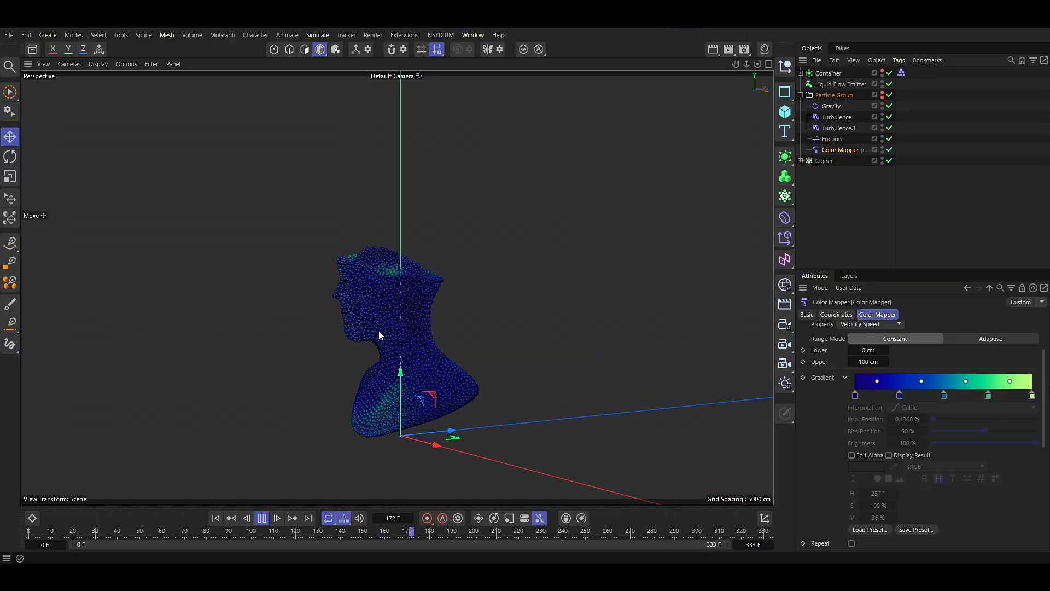
{"action": "left_click_drag", "start_coordinate": [378, 330], "coordinate": [189, 309], "text": "alt"}
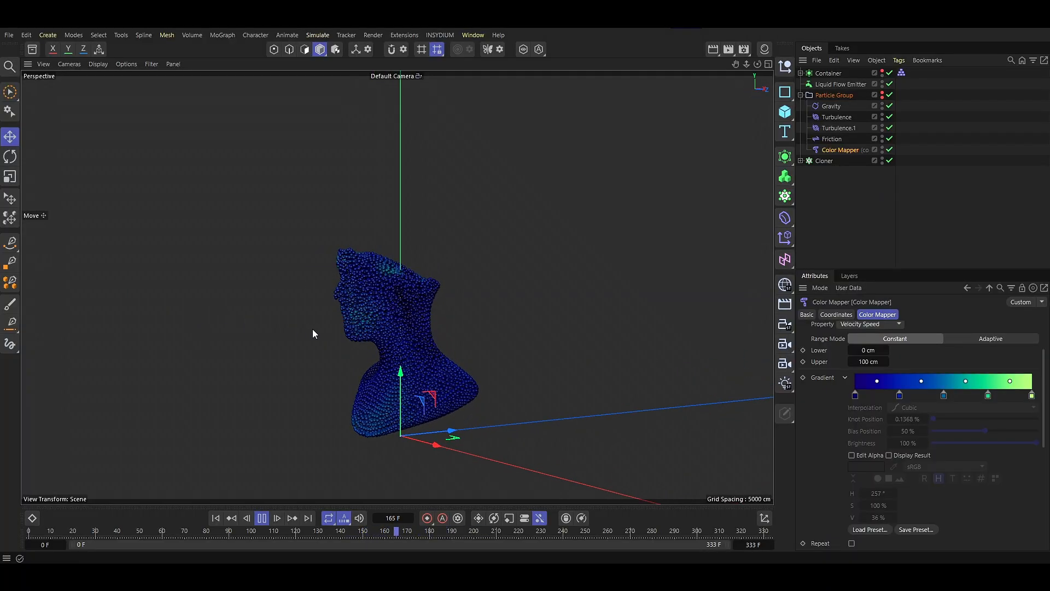
{"action": "left_click", "coordinate": [889, 149]}
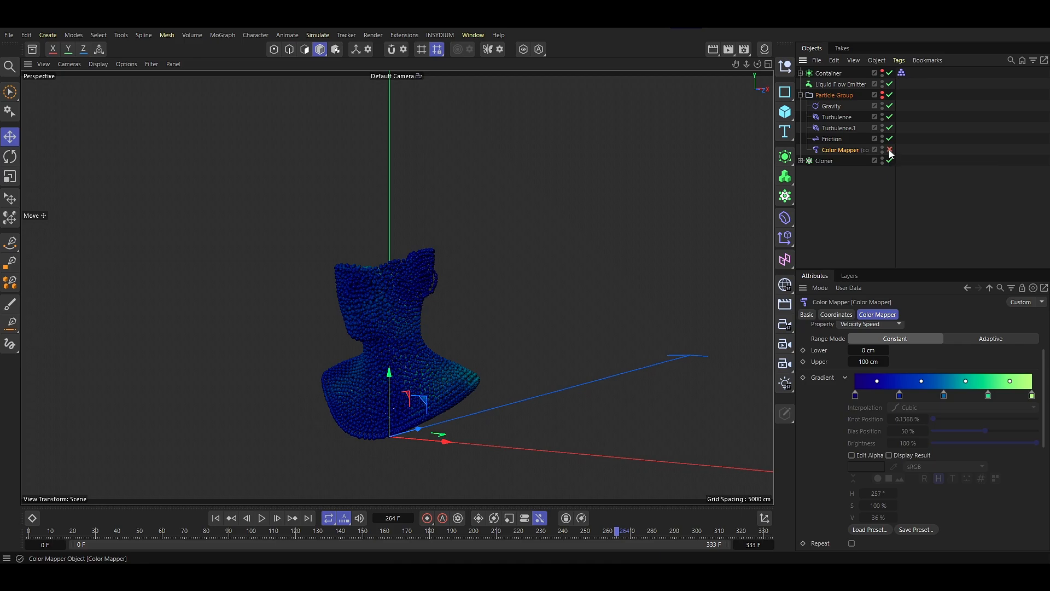
{"action": "left_click_drag", "start_coordinate": [235, 435], "coordinate": [281, 438], "text": "alt"}
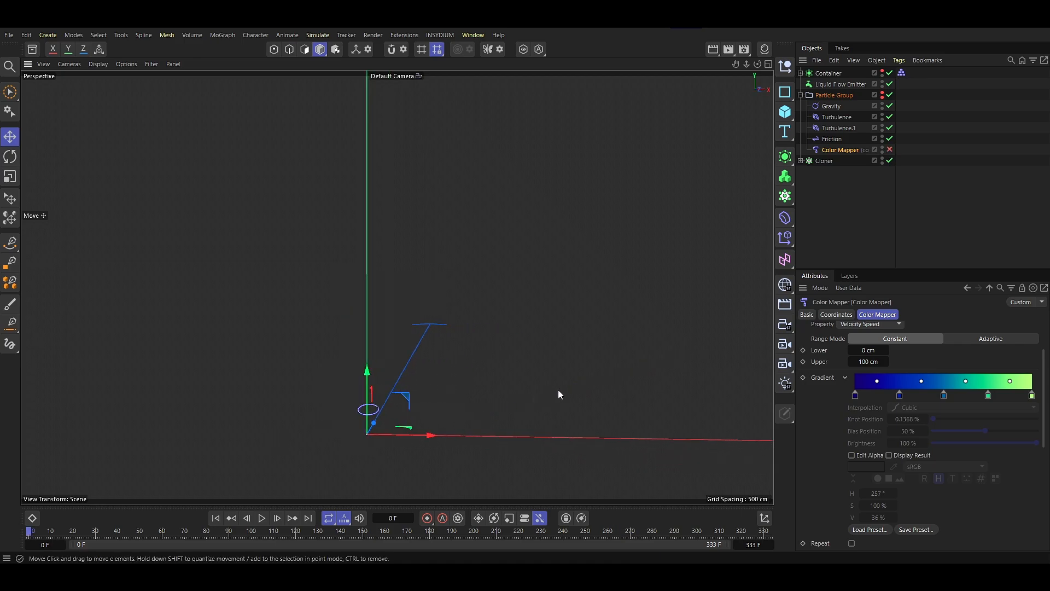
Set the default radius for liquids to 0.2 cm in the project's simulation settings
{"action": "key", "text": "ctrl+d"}
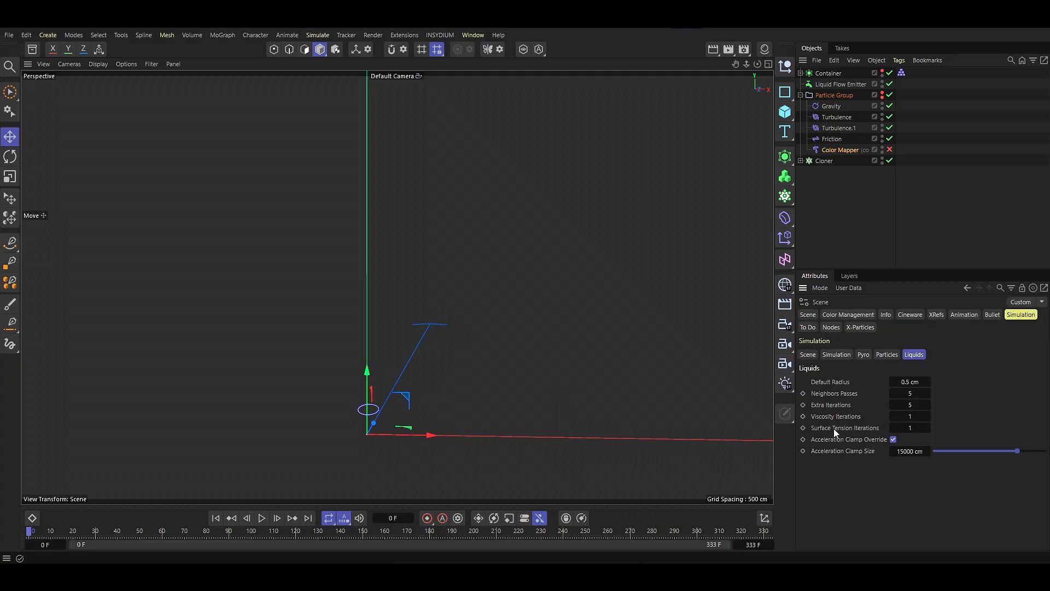
{"action": "left_click", "coordinate": [910, 382]}
{"action": "key", "text": "BackSpace"}
{"action": "type", "text": ".2"}
{"action": "key", "text": "Return"}
Play the simulation with the smaller liquid radius and check how the particles fill the bust
{"action": "left_click", "coordinate": [262, 518]}
{"action": "left_click", "coordinate": [262, 518]}
{"action": "left_click_drag", "start_coordinate": [365, 462], "coordinate": [297, 462], "text": "alt"}
{"action": "left_click", "coordinate": [262, 519]}
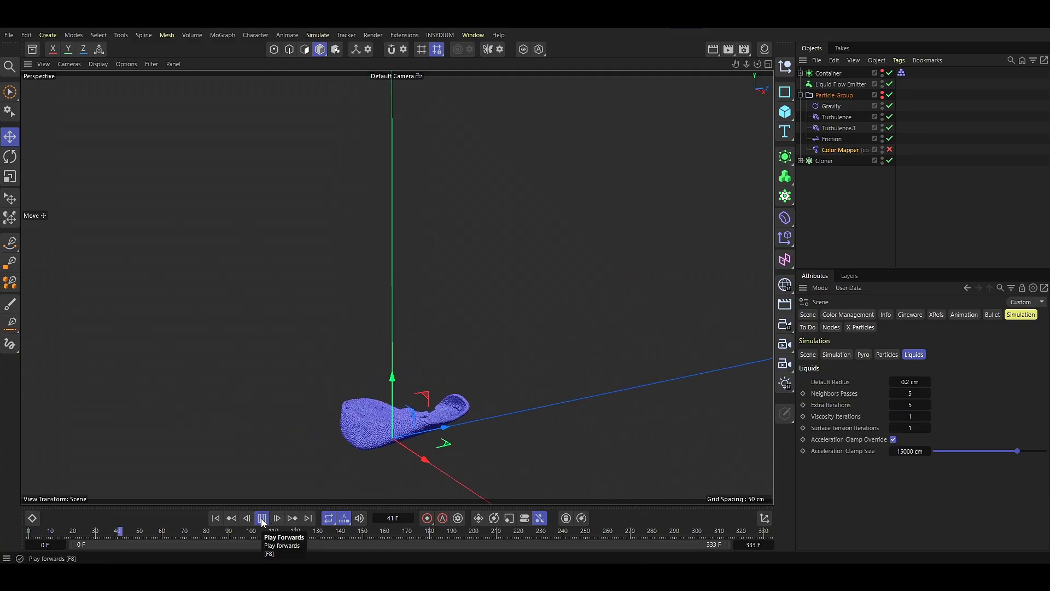
{"action": "left_click", "coordinate": [263, 519]}
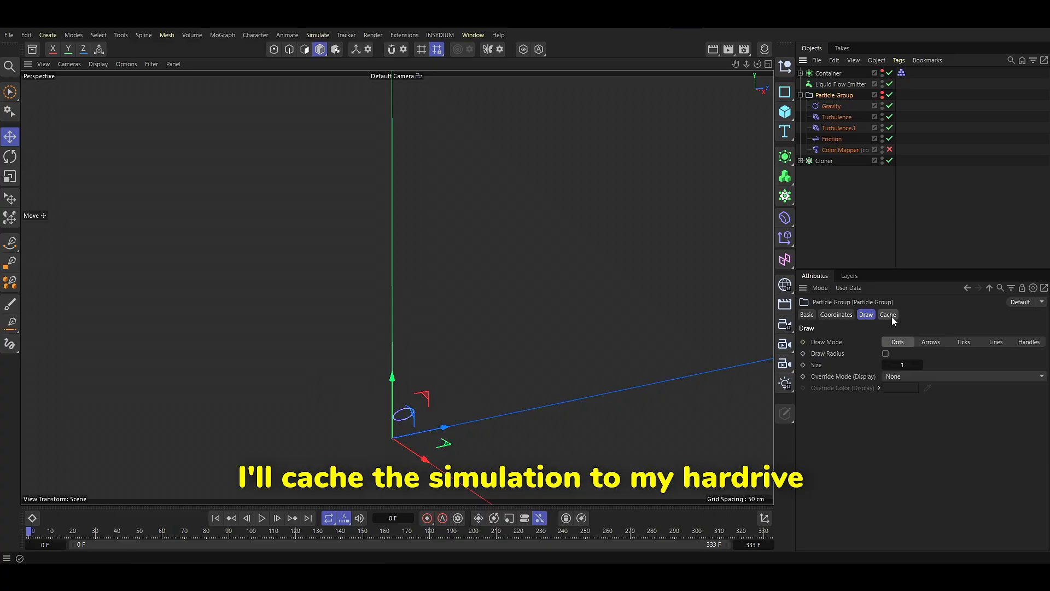
Cache the Particle Group to an Alembic file named fluid_tut in the FLUID_TUT folder
{"action": "left_click", "coordinate": [888, 314]}
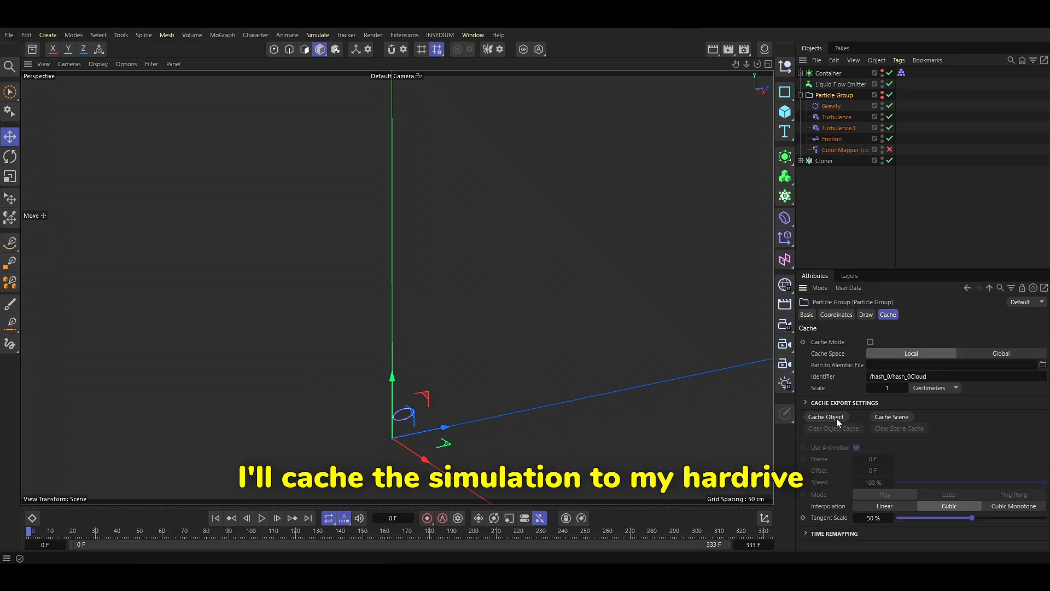
{"action": "left_click", "coordinate": [826, 417]}
{"action": "type", "text": "fluid_tut"}
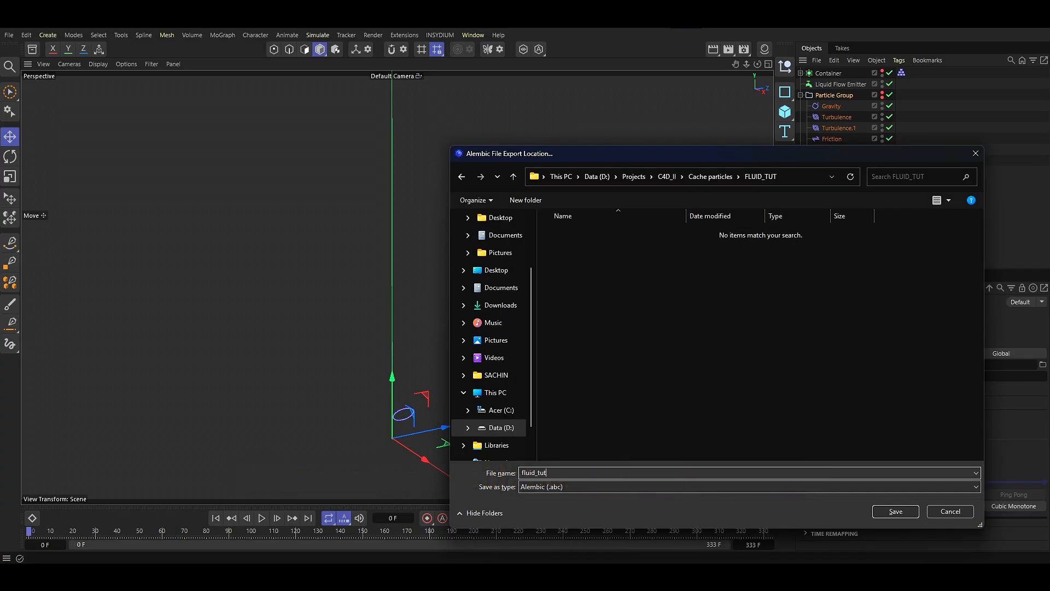
{"action": "key", "text": "Return"}
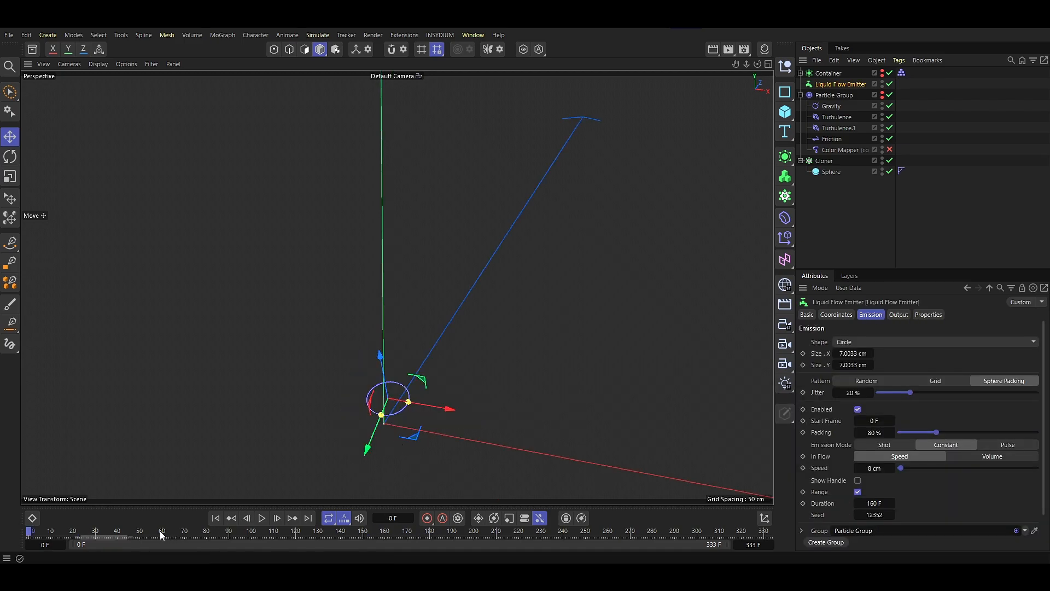
Scrub the cached simulation to frame 164 and examine the spheres on the head up close
{"action": "left_click_drag", "start_coordinate": [160, 531], "coordinate": [393, 533]}
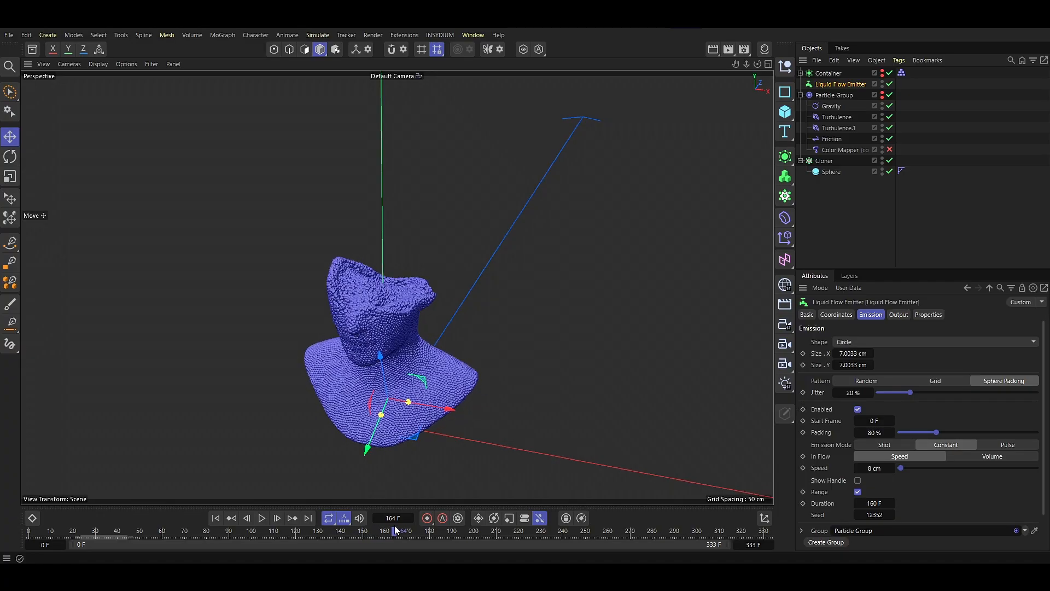
{"action": "mouse_move", "coordinate": [356, 296]}
{"action": "left_mouse_down", "text": "alt"}
{"action": "mouse_move", "coordinate": [402, 316]}
{"action": "mouse_move", "coordinate": [392, 327]}
{"action": "mouse_move", "coordinate": [374, 314]}
{"action": "mouse_move", "coordinate": [313, 323]}
{"action": "mouse_move", "coordinate": [382, 314]}
{"action": "mouse_move", "coordinate": [351, 311]}
{"action": "mouse_move", "coordinate": [353, 284]}
{"action": "left_mouse_up", "text": "alt"}
{"action": "scroll", "coordinate": [382, 313], "scroll_direction": "up", "scroll_amount": 5}
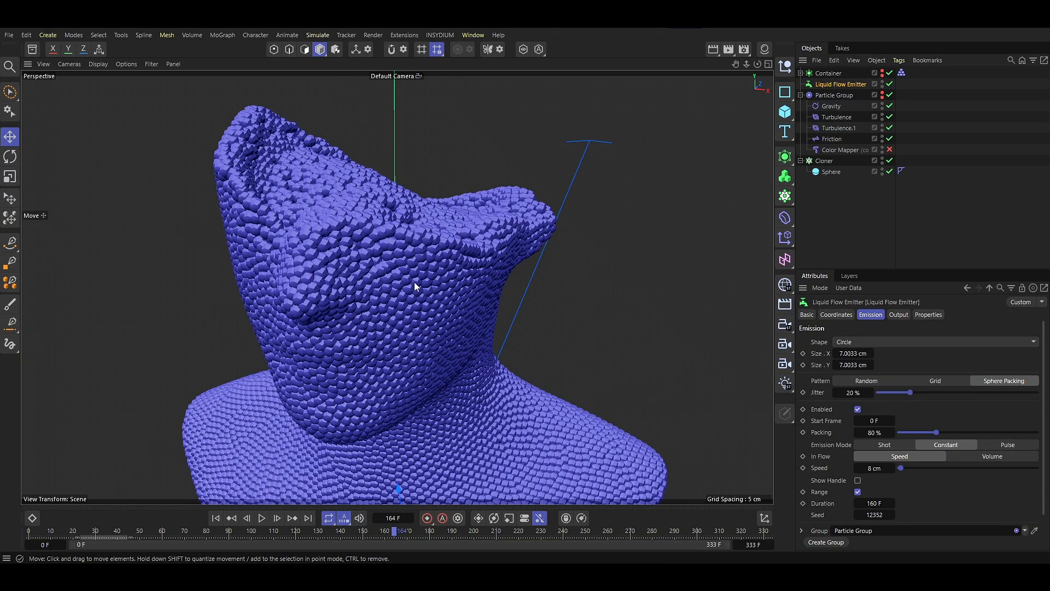
Set the cloned sphere's radius to 0.2 cm and check the result on the whole bust
{"action": "left_click", "coordinate": [833, 171]}
{"action": "left_click", "coordinate": [858, 344]}
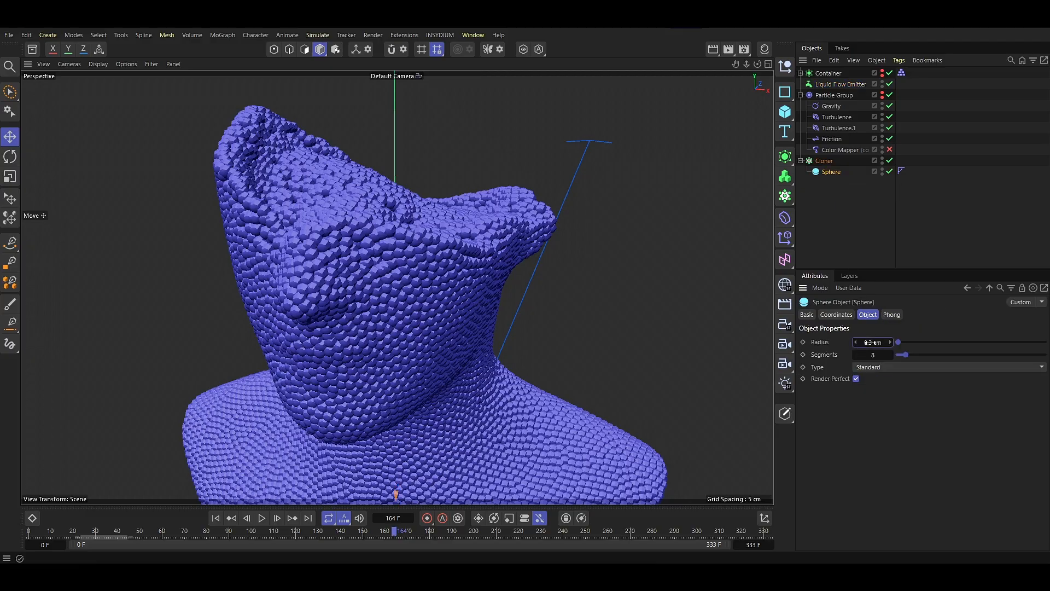
{"action": "type", "text": "0.2"}
{"action": "key", "text": "Return"}
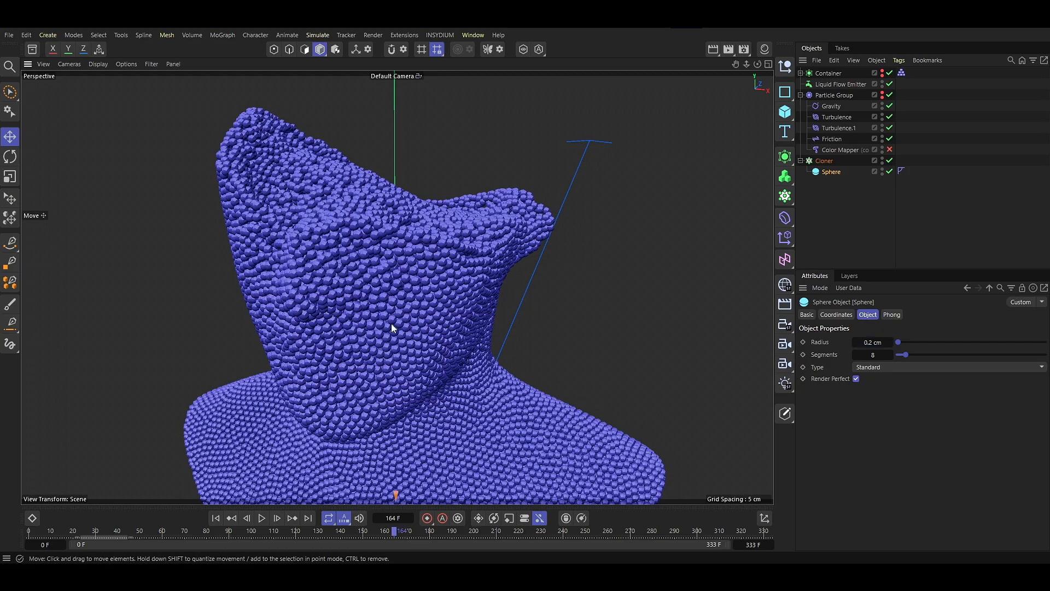
{"action": "scroll", "coordinate": [355, 300], "scroll_direction": "down", "scroll_amount": 6}
{"action": "left_click_drag", "start_coordinate": [354, 330], "coordinate": [356, 312], "text": "alt"}
Add a Random effector to the Cloner, place it below the Cloner, and show its transform parameters
{"action": "left_click", "coordinate": [800, 160]}
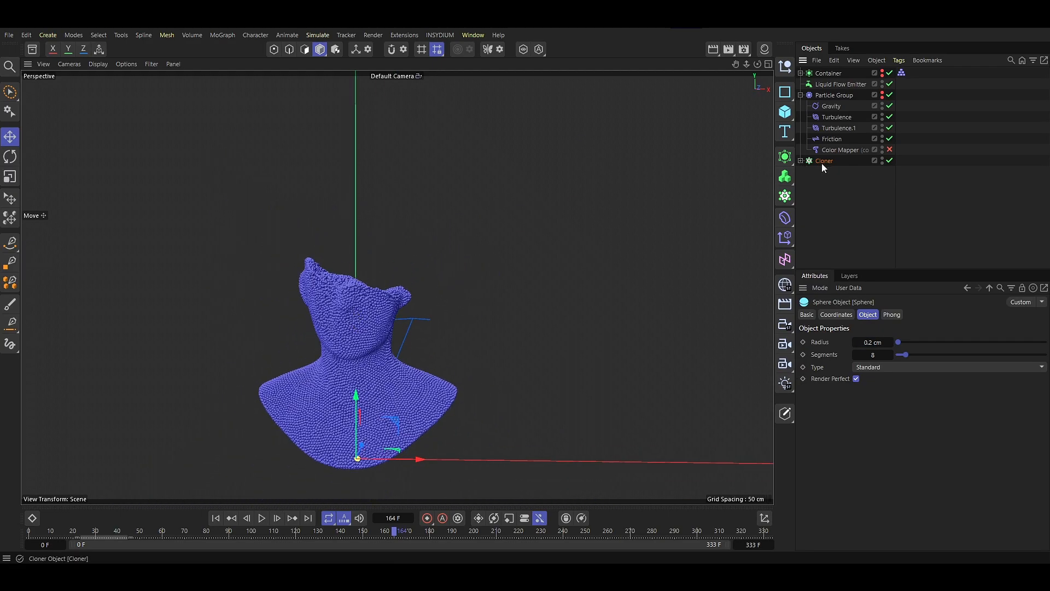
{"action": "left_click", "coordinate": [821, 162]}
{"action": "left_click", "coordinate": [786, 238]}
{"action": "left_click", "coordinate": [891, 314]}
{"action": "left_click_drag", "start_coordinate": [824, 76], "coordinate": [824, 178]}
{"action": "left_click", "coordinate": [893, 314]}
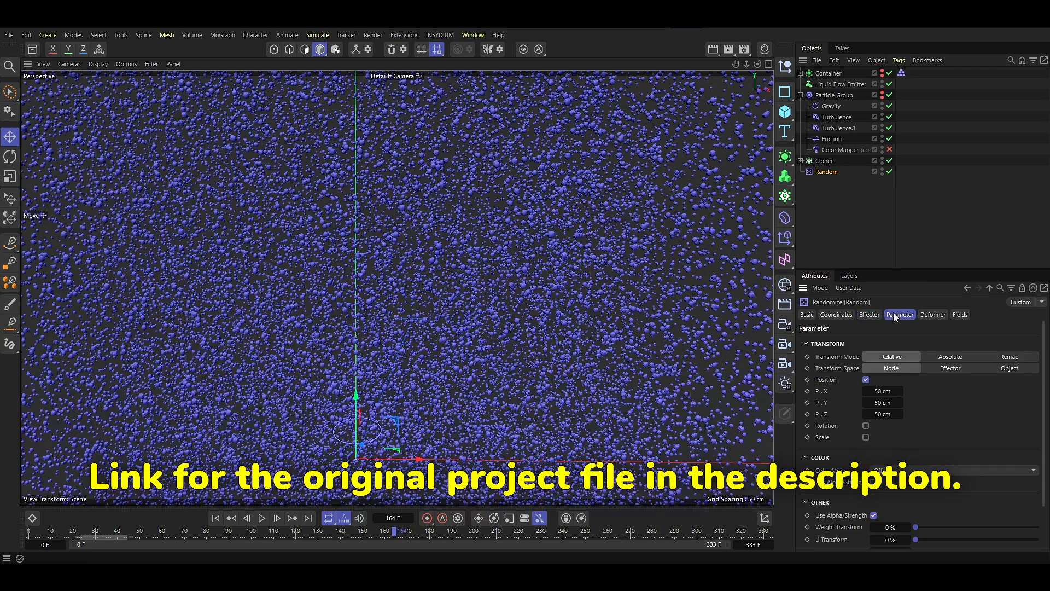
Turn off the Random effector's position variation, enable uniform scale variation of 0.24, and inspect the varied sphere sizes
{"action": "left_click", "coordinate": [866, 379]}
{"action": "left_click", "coordinate": [865, 402]}
{"action": "left_click", "coordinate": [866, 414]}
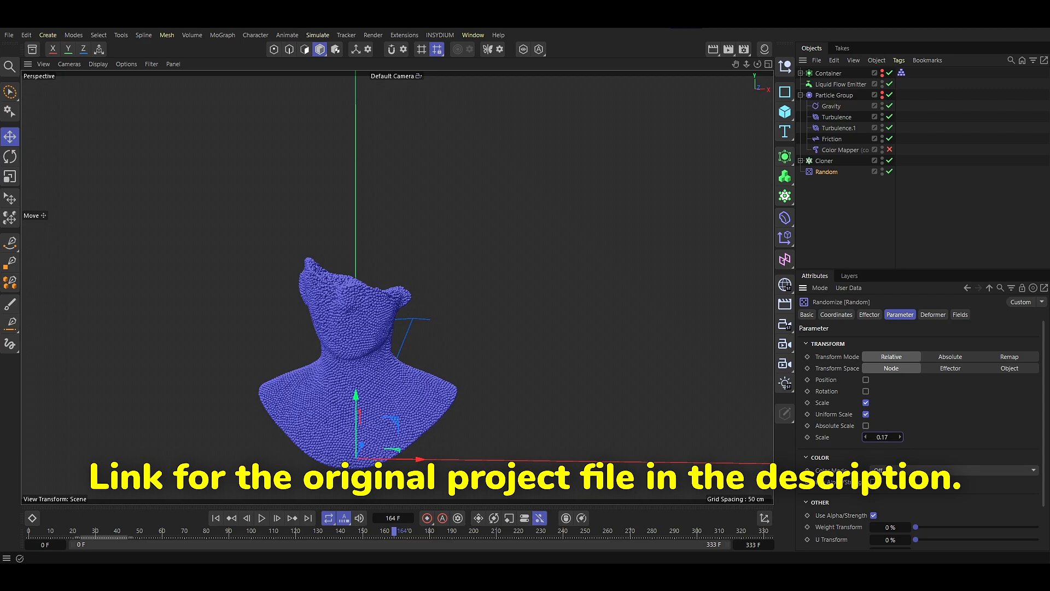
{"action": "left_click_drag", "start_coordinate": [900, 437], "coordinate": [900, 433]}
{"action": "scroll", "coordinate": [323, 333], "scroll_direction": "up", "scroll_amount": 5}
{"action": "left_click_drag", "start_coordinate": [322, 333], "coordinate": [378, 329], "text": "alt"}
{"action": "scroll", "coordinate": [363, 376], "scroll_direction": "down", "scroll_amount": 3}
{"action": "scroll", "coordinate": [363, 298], "scroll_direction": "up", "scroll_amount": 5}
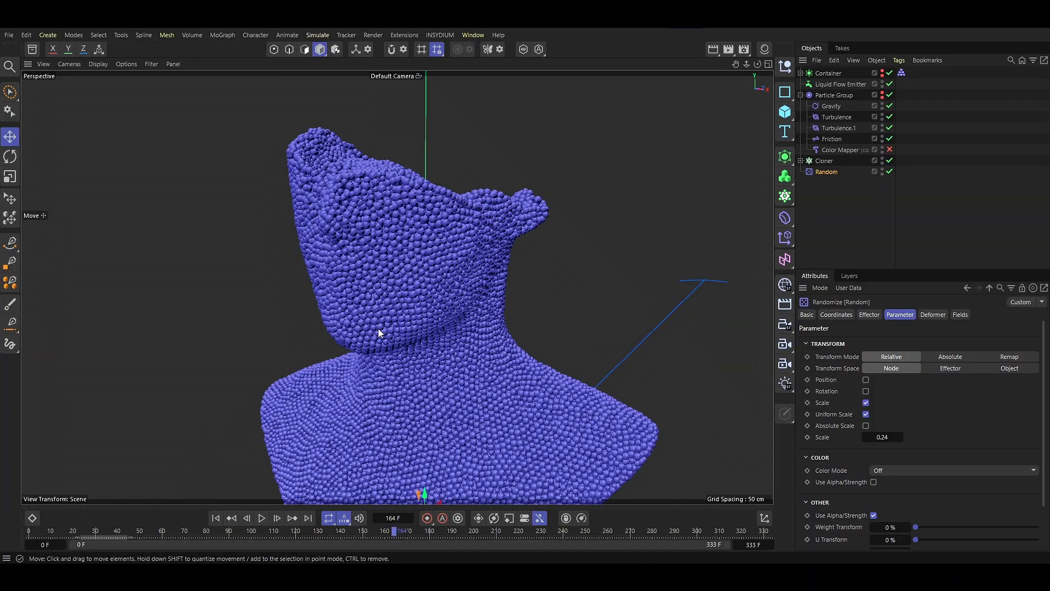